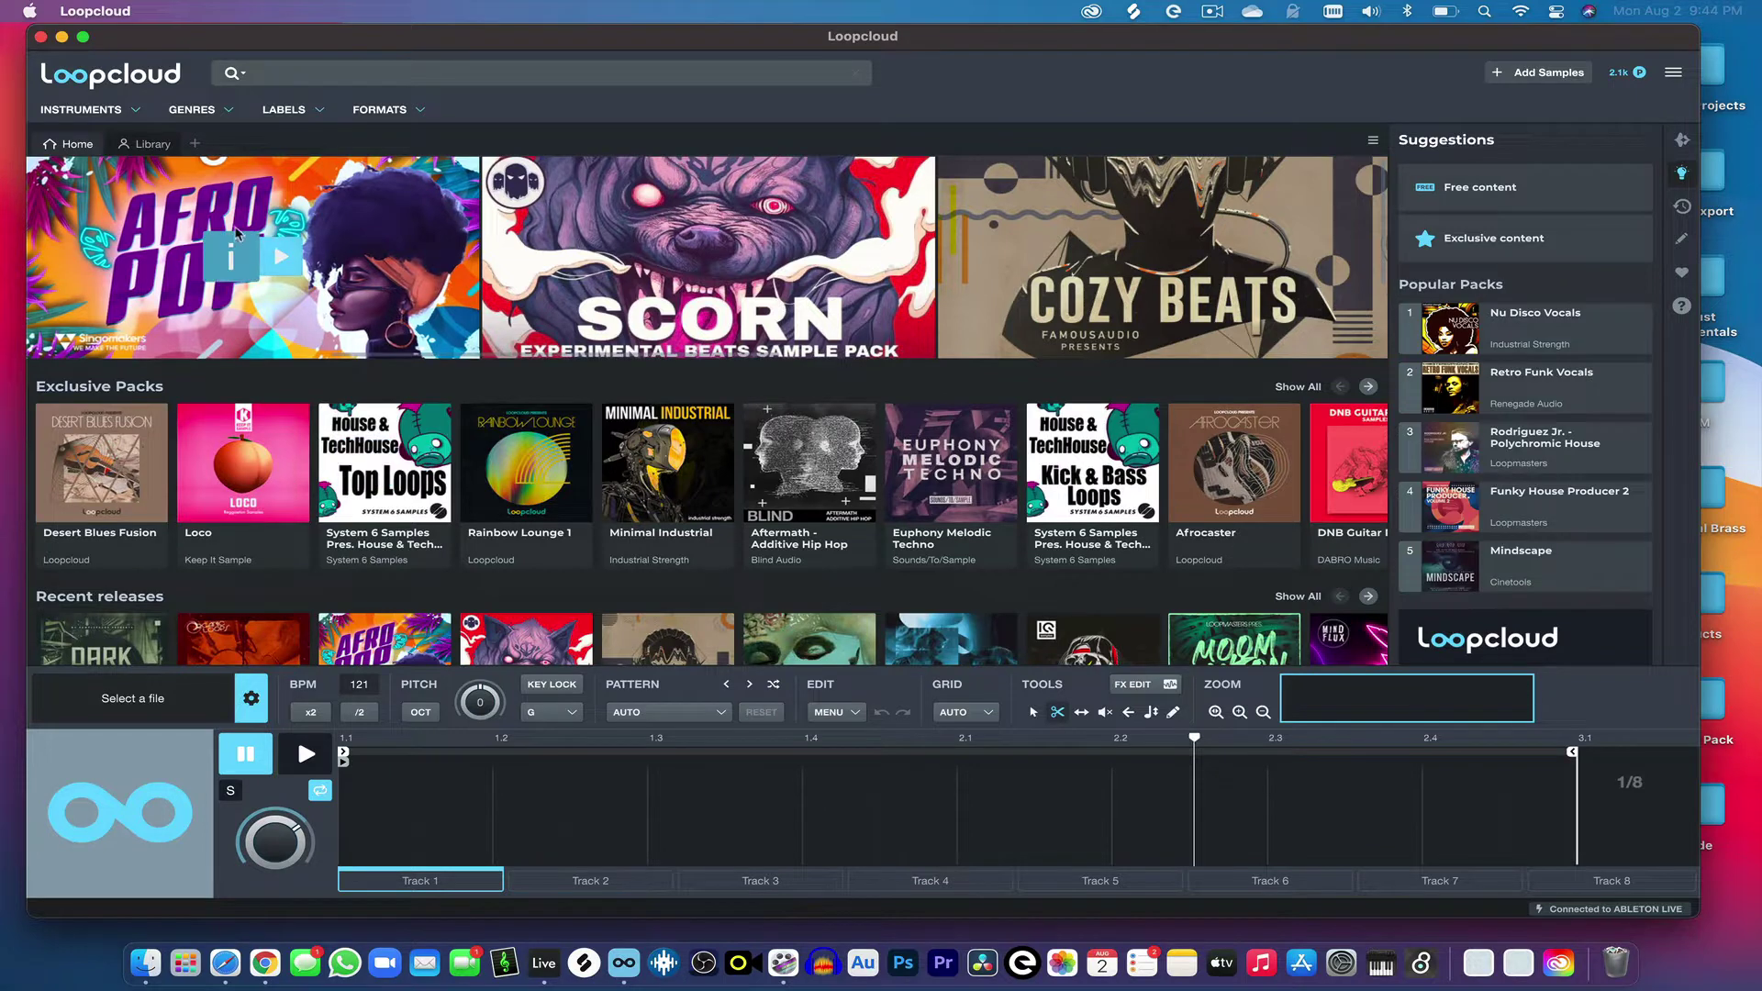
- Browse the instrument, genre, label and format categories in Loopcloud
{"action": "left_click", "coordinate": [136, 111]}
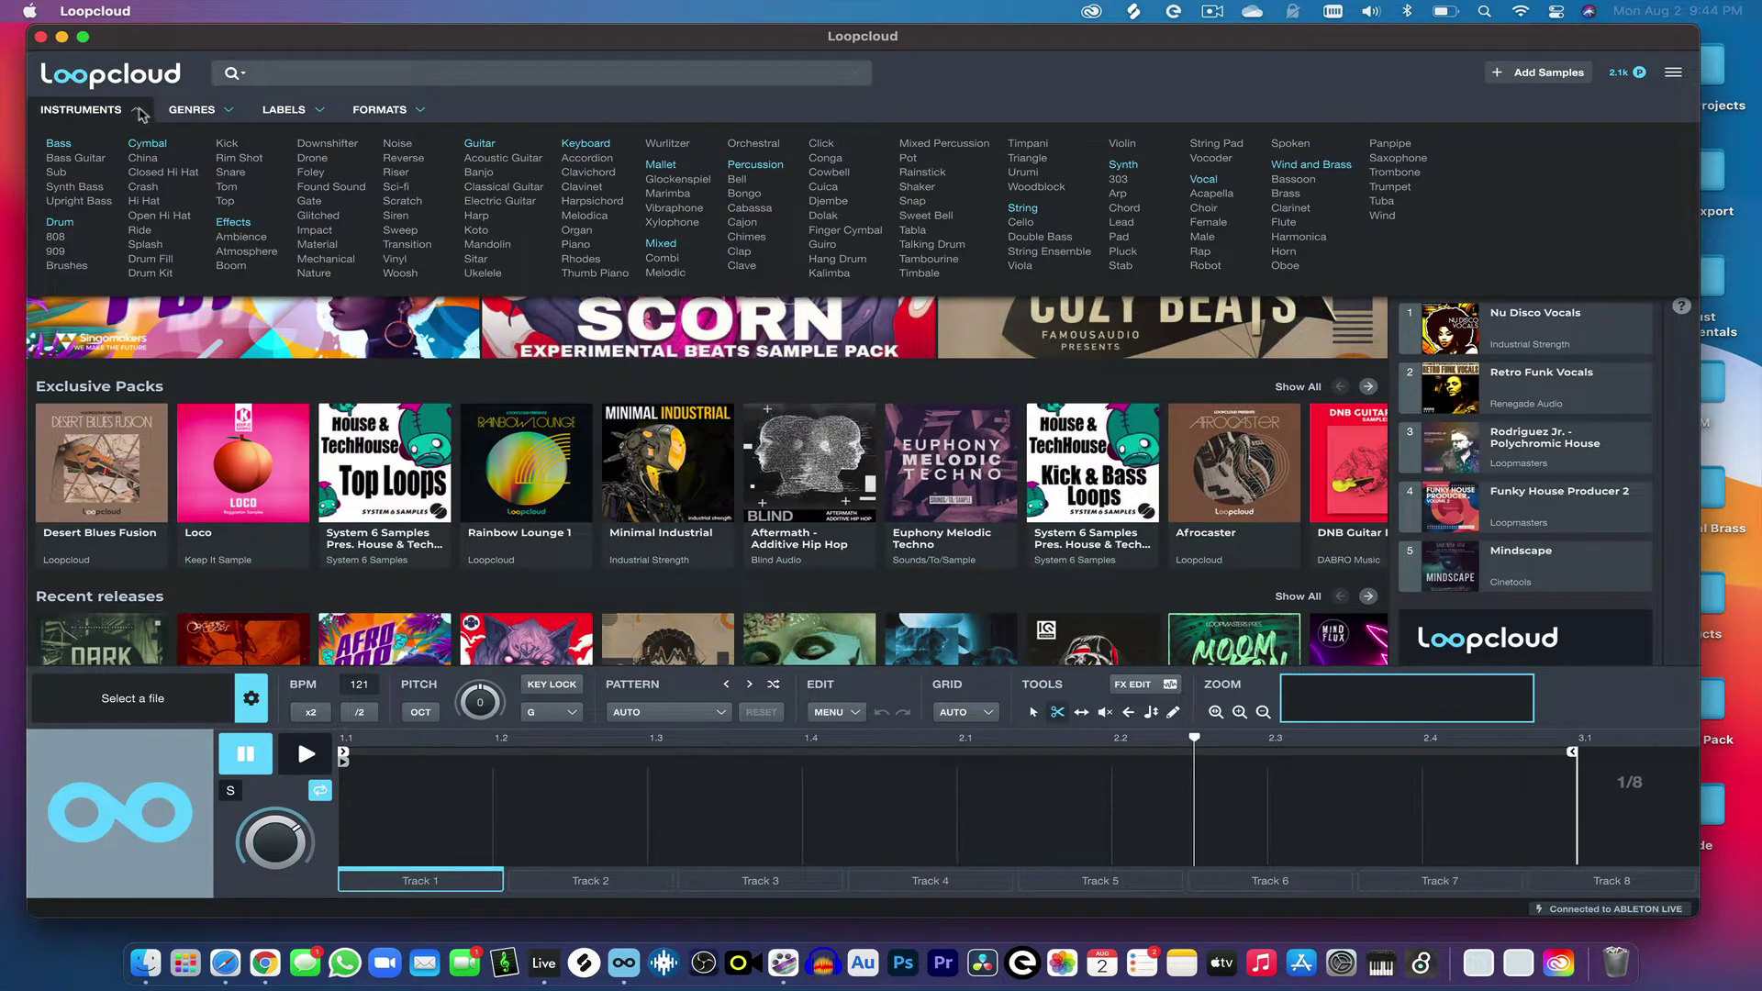
{"action": "left_click", "coordinate": [204, 112]}
{"action": "left_click", "coordinate": [314, 112]}
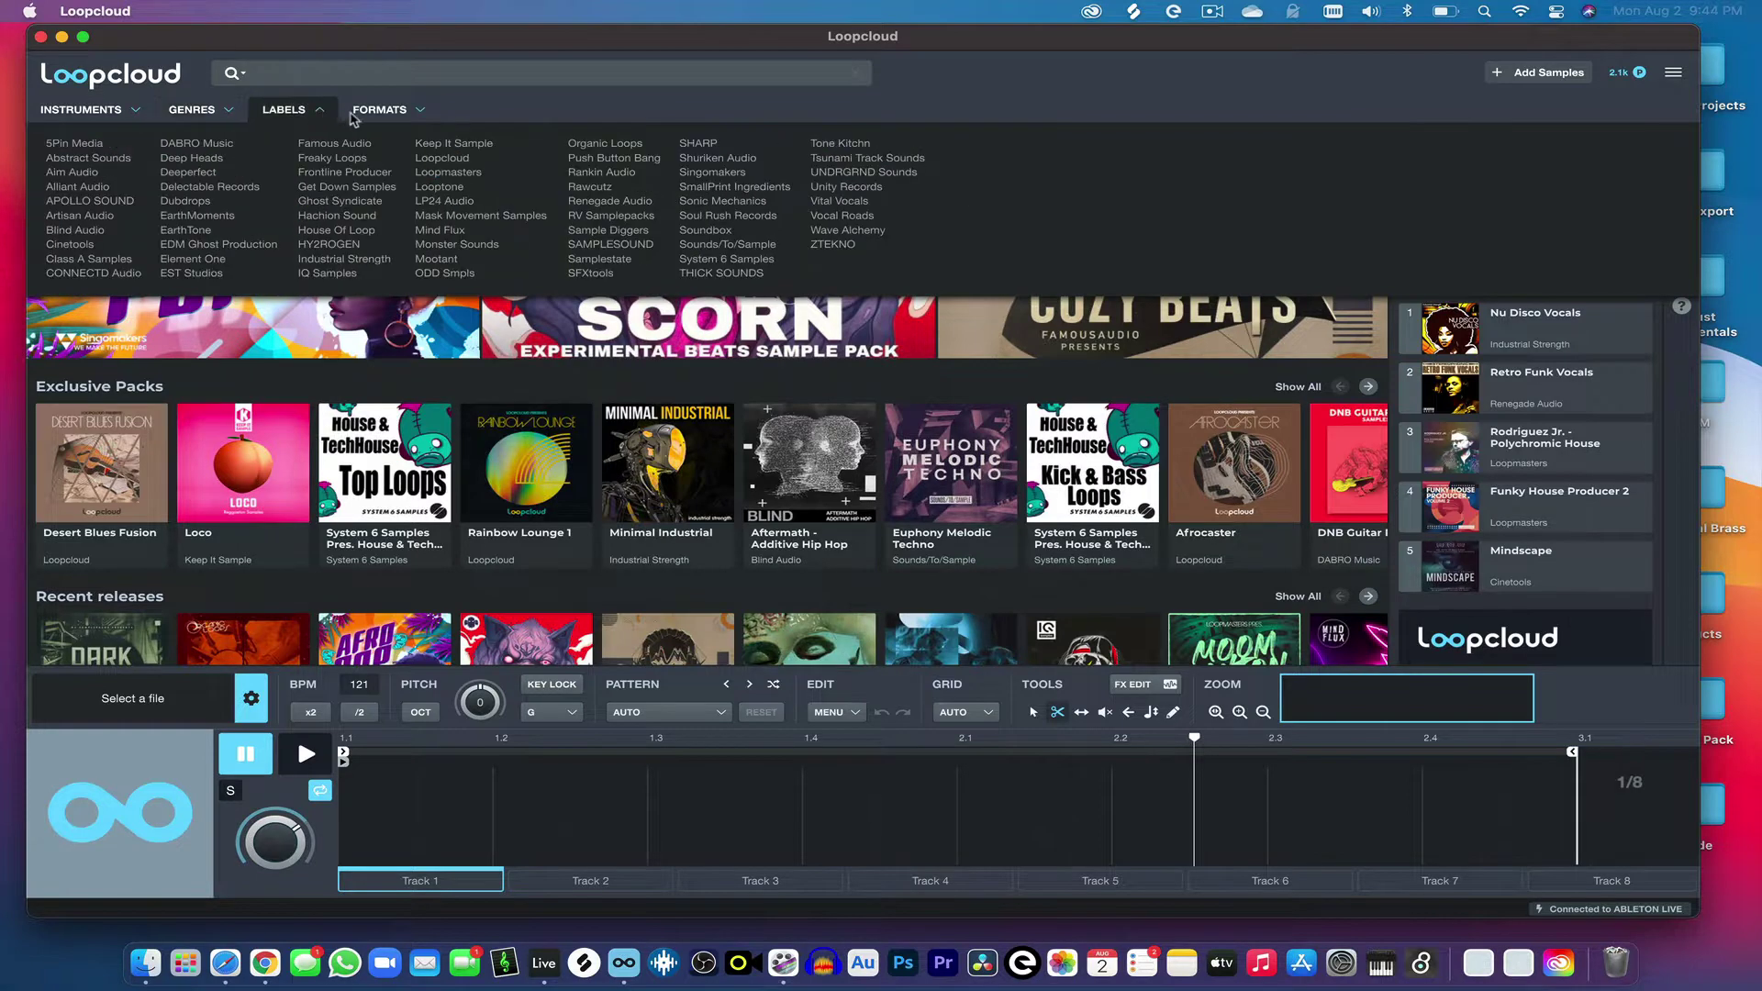
{"action": "left_click", "coordinate": [411, 112]}
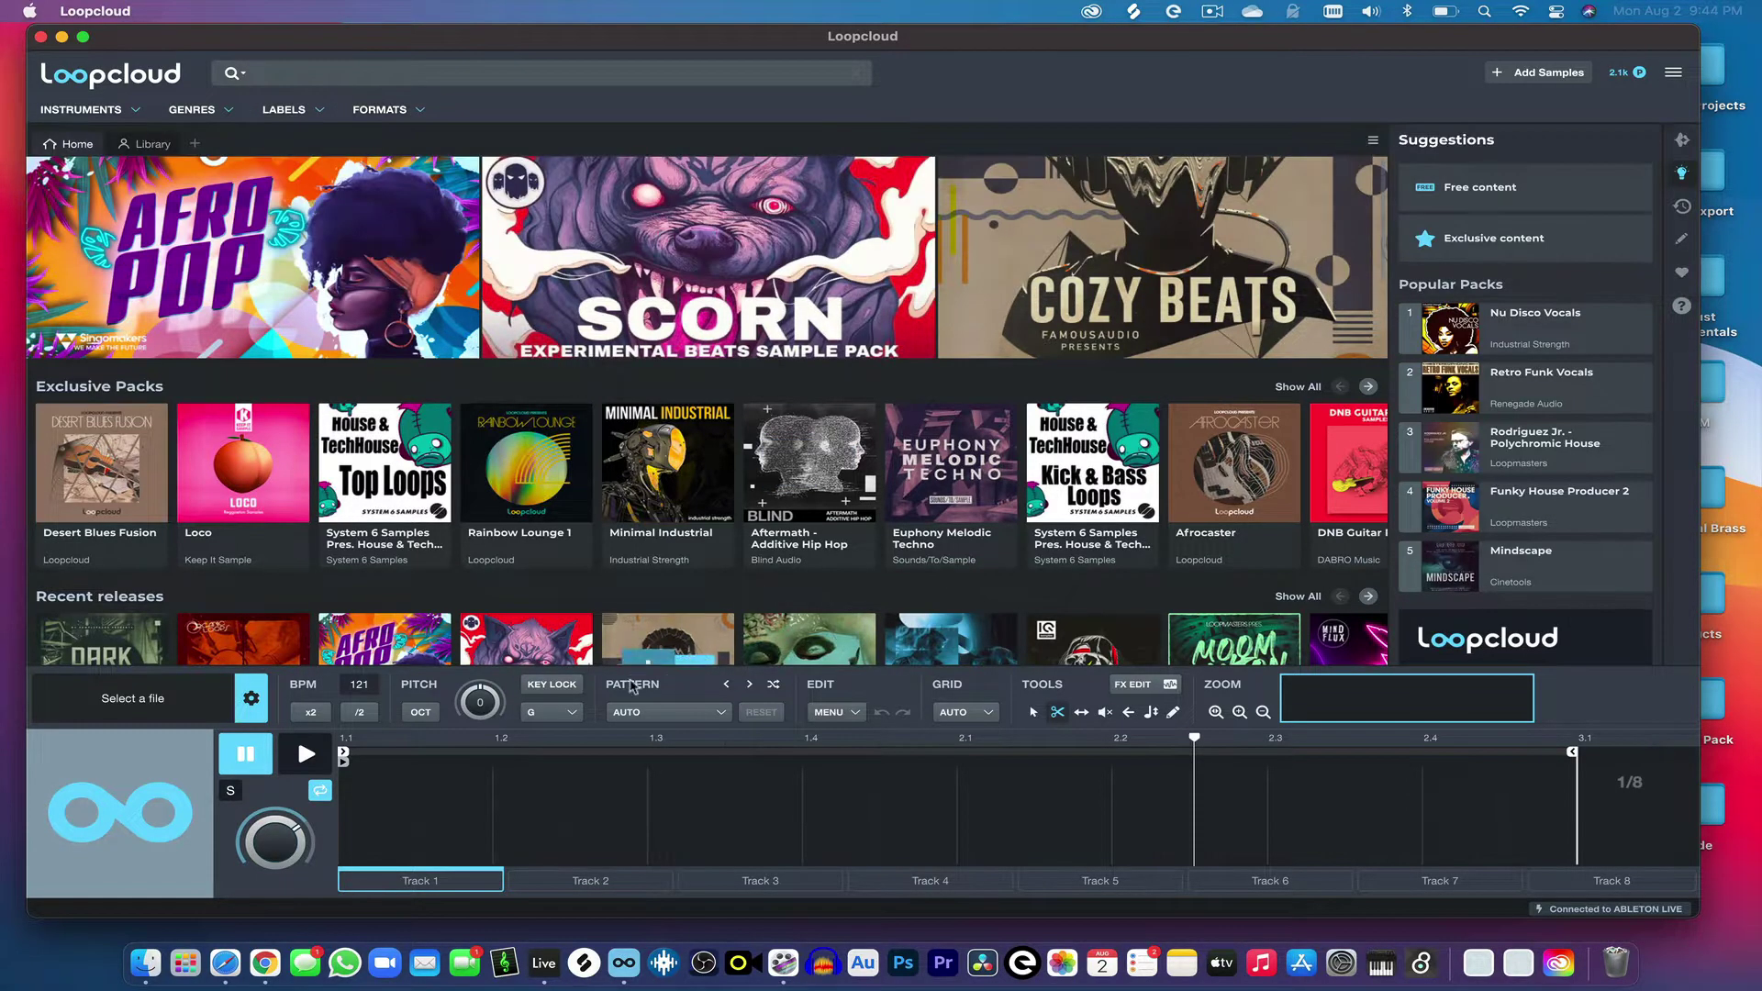
- Play the Loco pack demo from Exclusive Packs, then stop it
{"action": "mouse_move", "coordinate": [246, 491]}
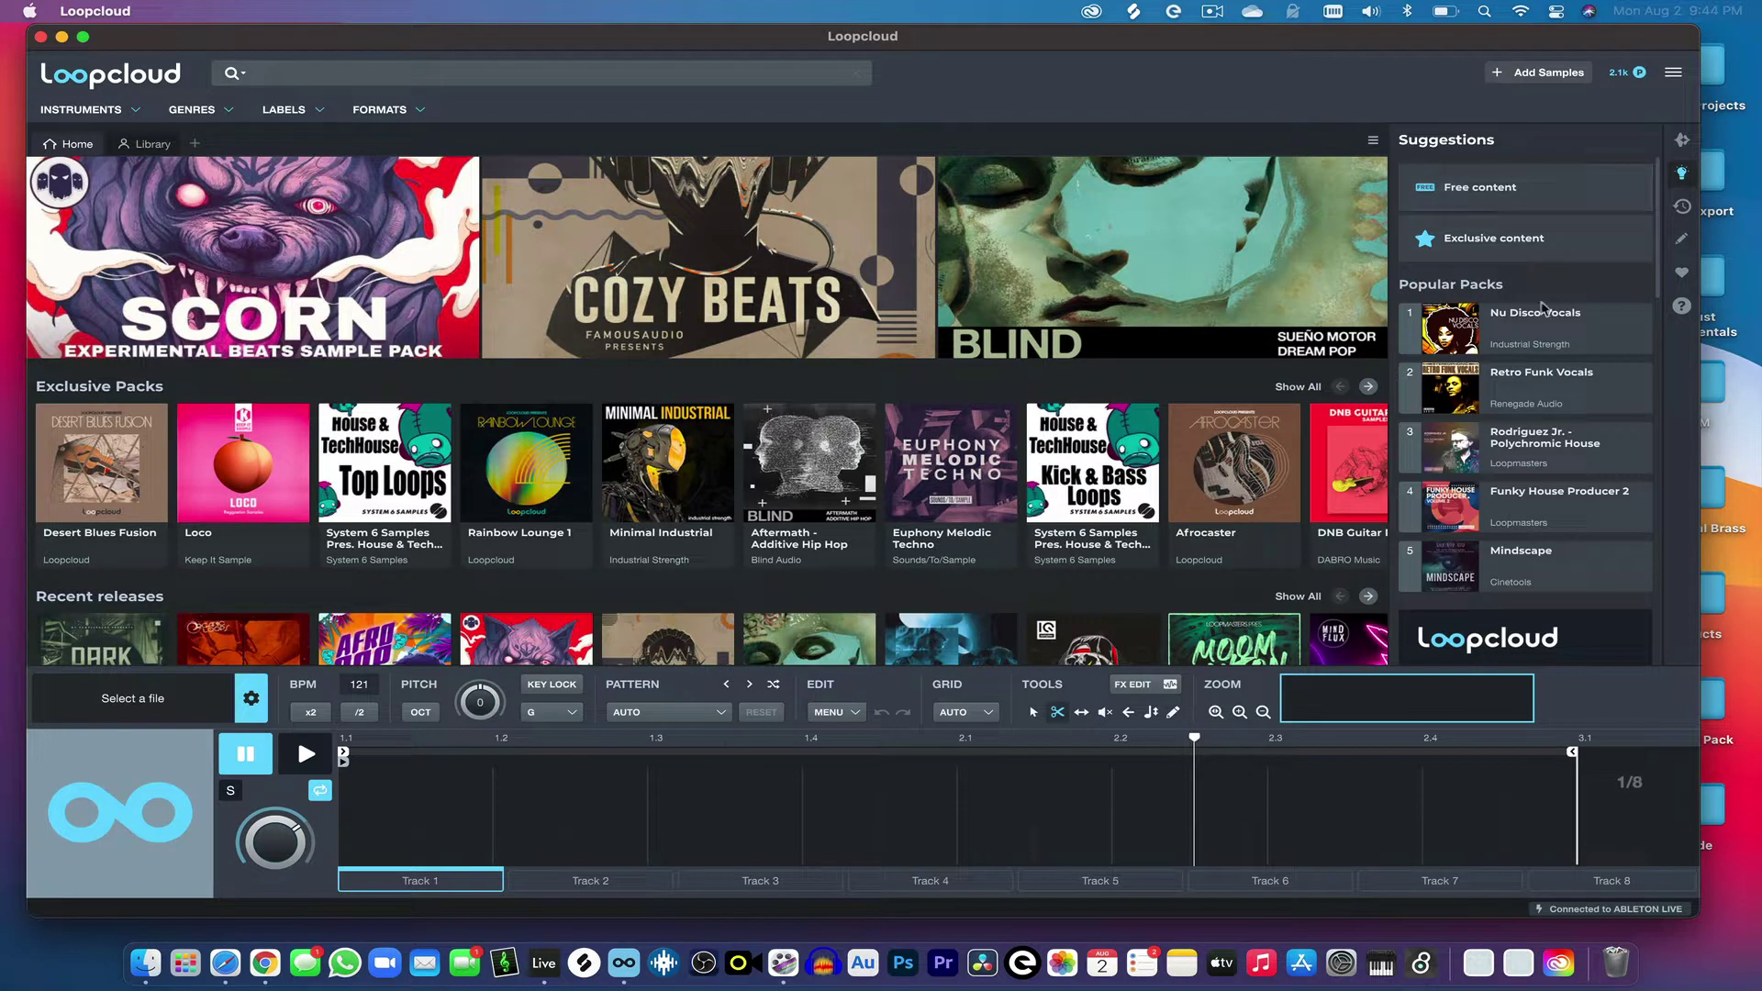
{"action": "scroll", "coordinate": [1509, 352], "scroll_direction": "down", "scroll_amount": 4}
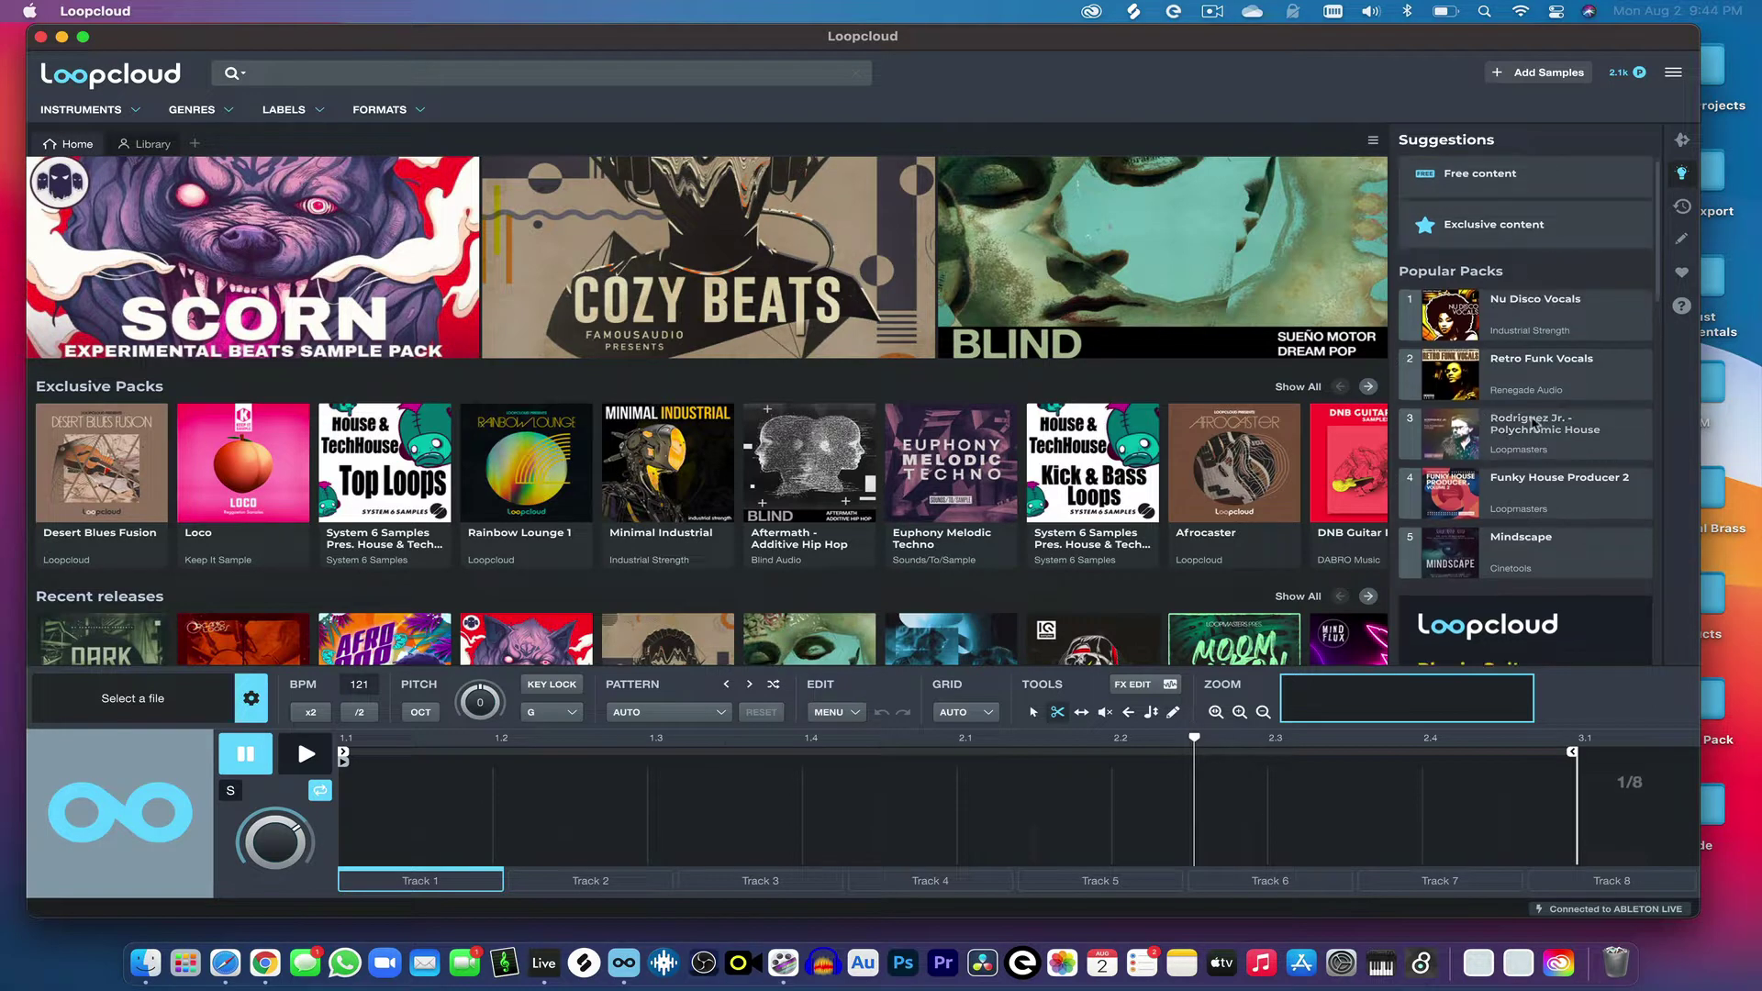
{"action": "scroll", "coordinate": [1508, 278], "scroll_direction": "up", "scroll_amount": 4}
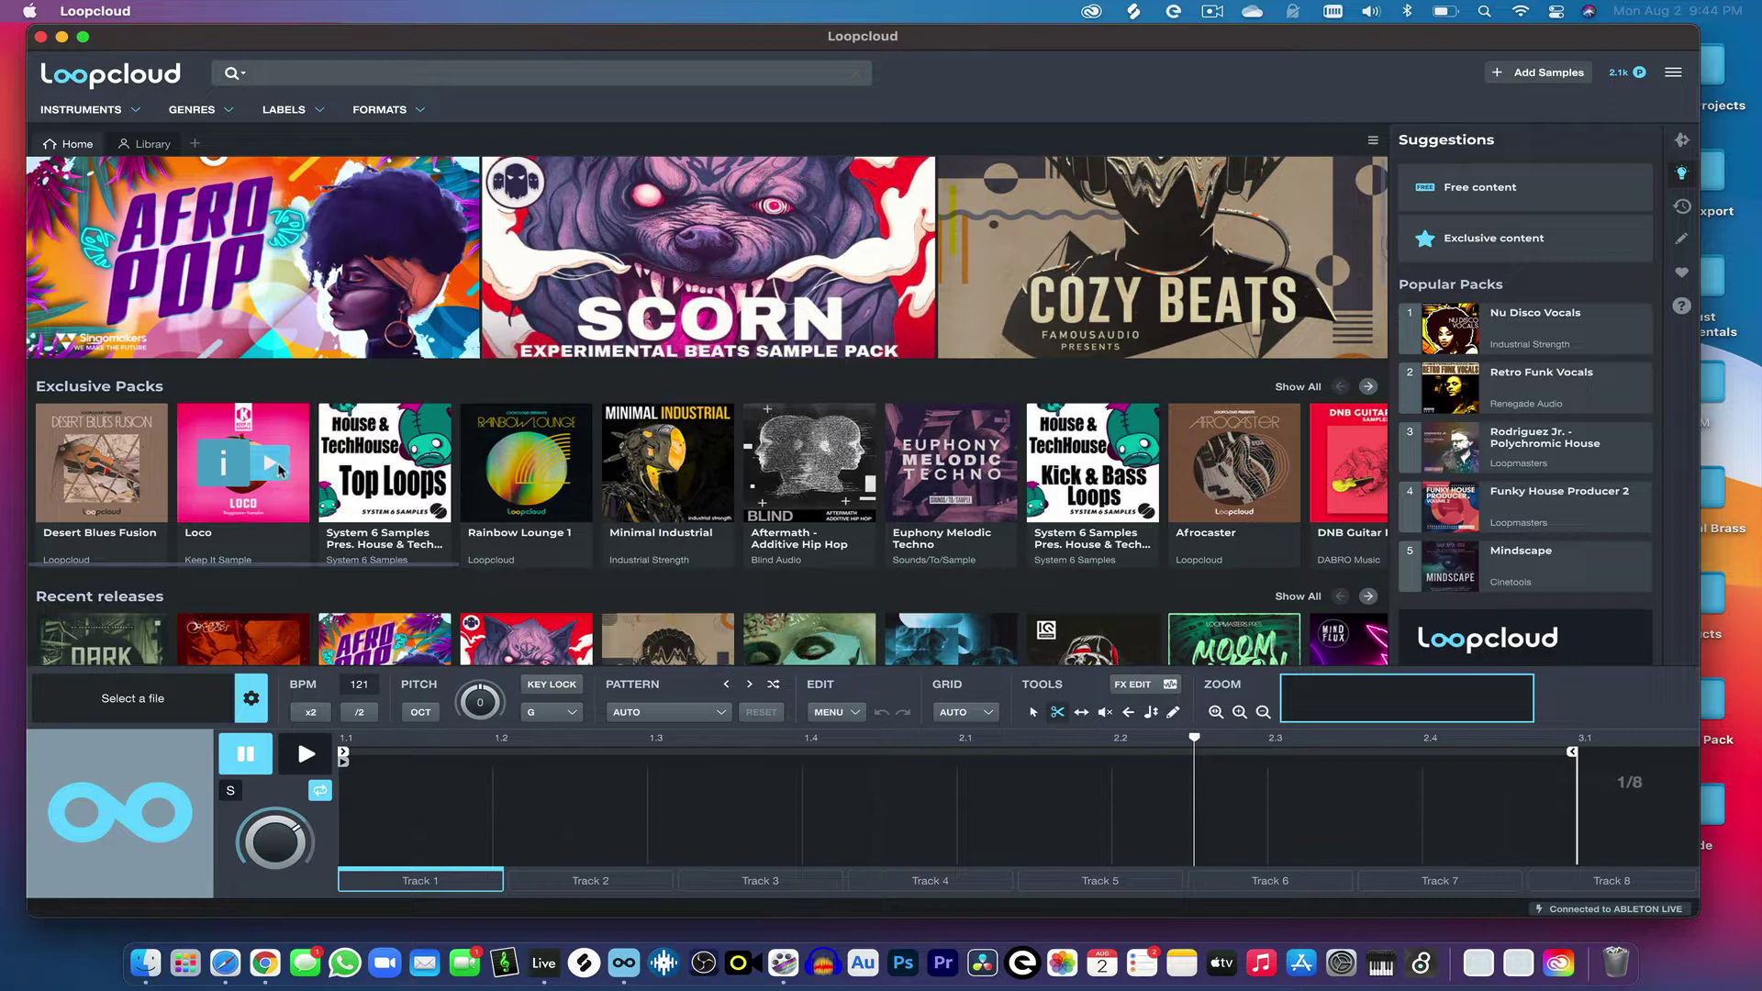
{"action": "left_click", "coordinate": [278, 470]}
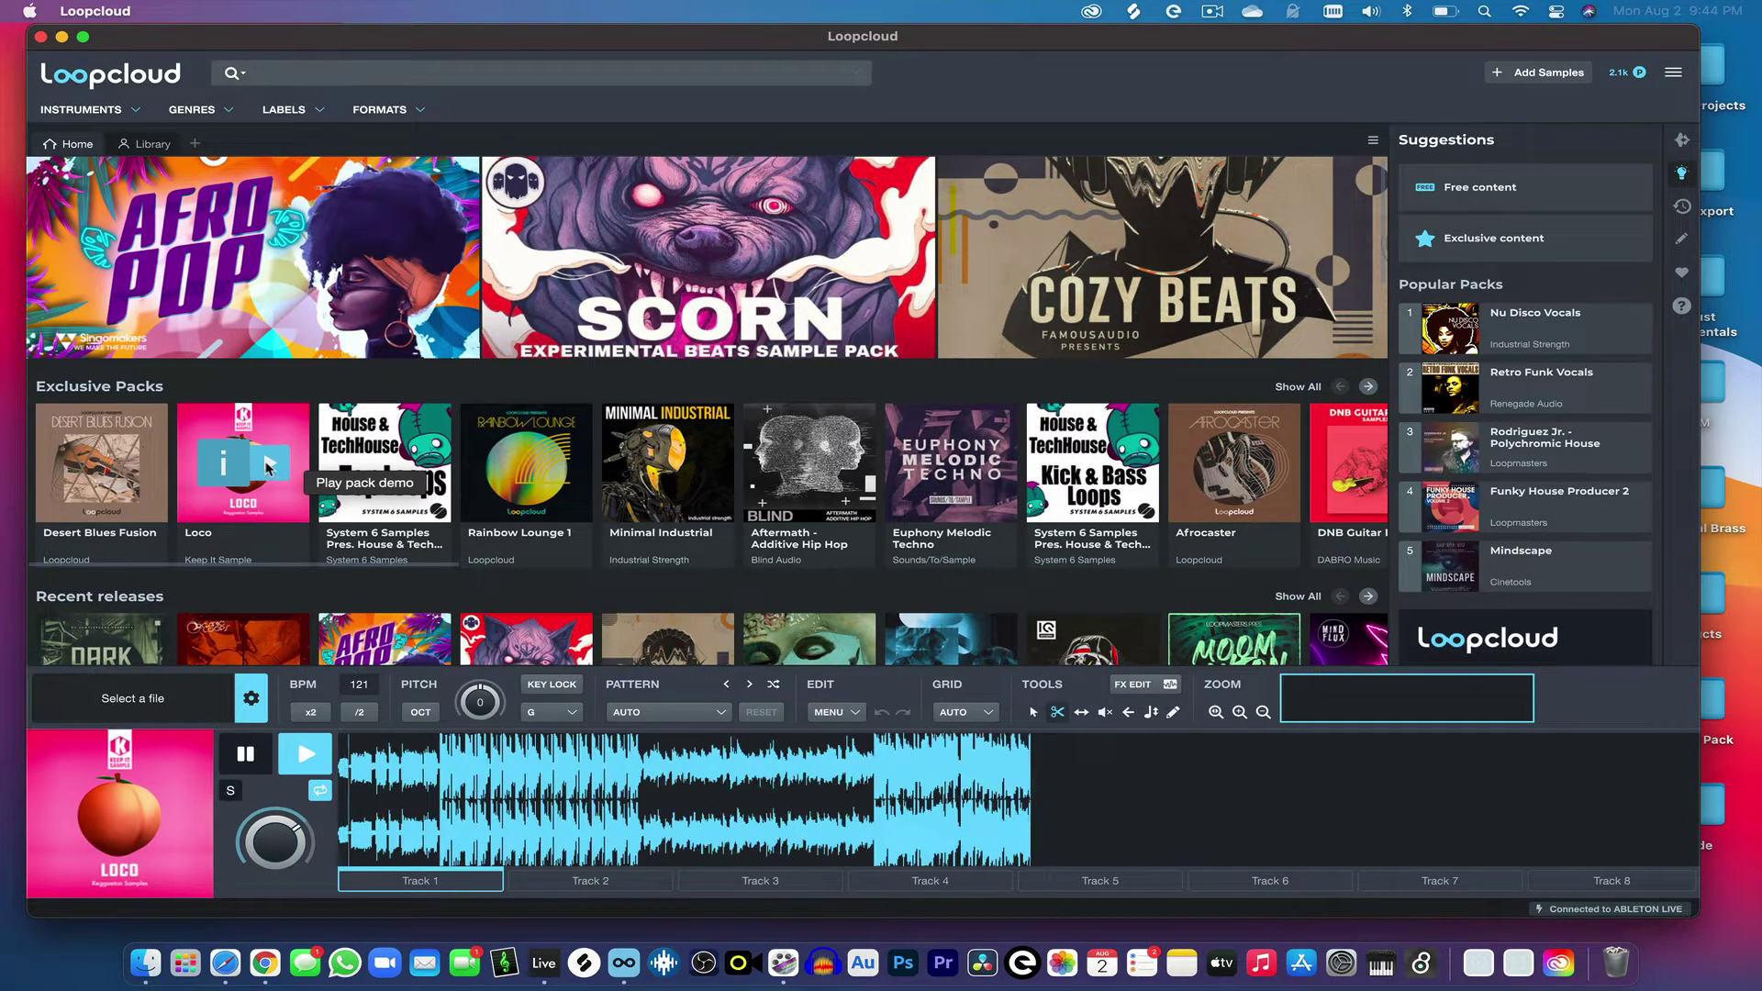
{"action": "left_click", "coordinate": [261, 769]}
- Open the Loco pack page and preview LC_bass_loop_nopare_D_94, then LC_melody_loop_imaginar_D_94
{"action": "left_click", "coordinate": [265, 538]}
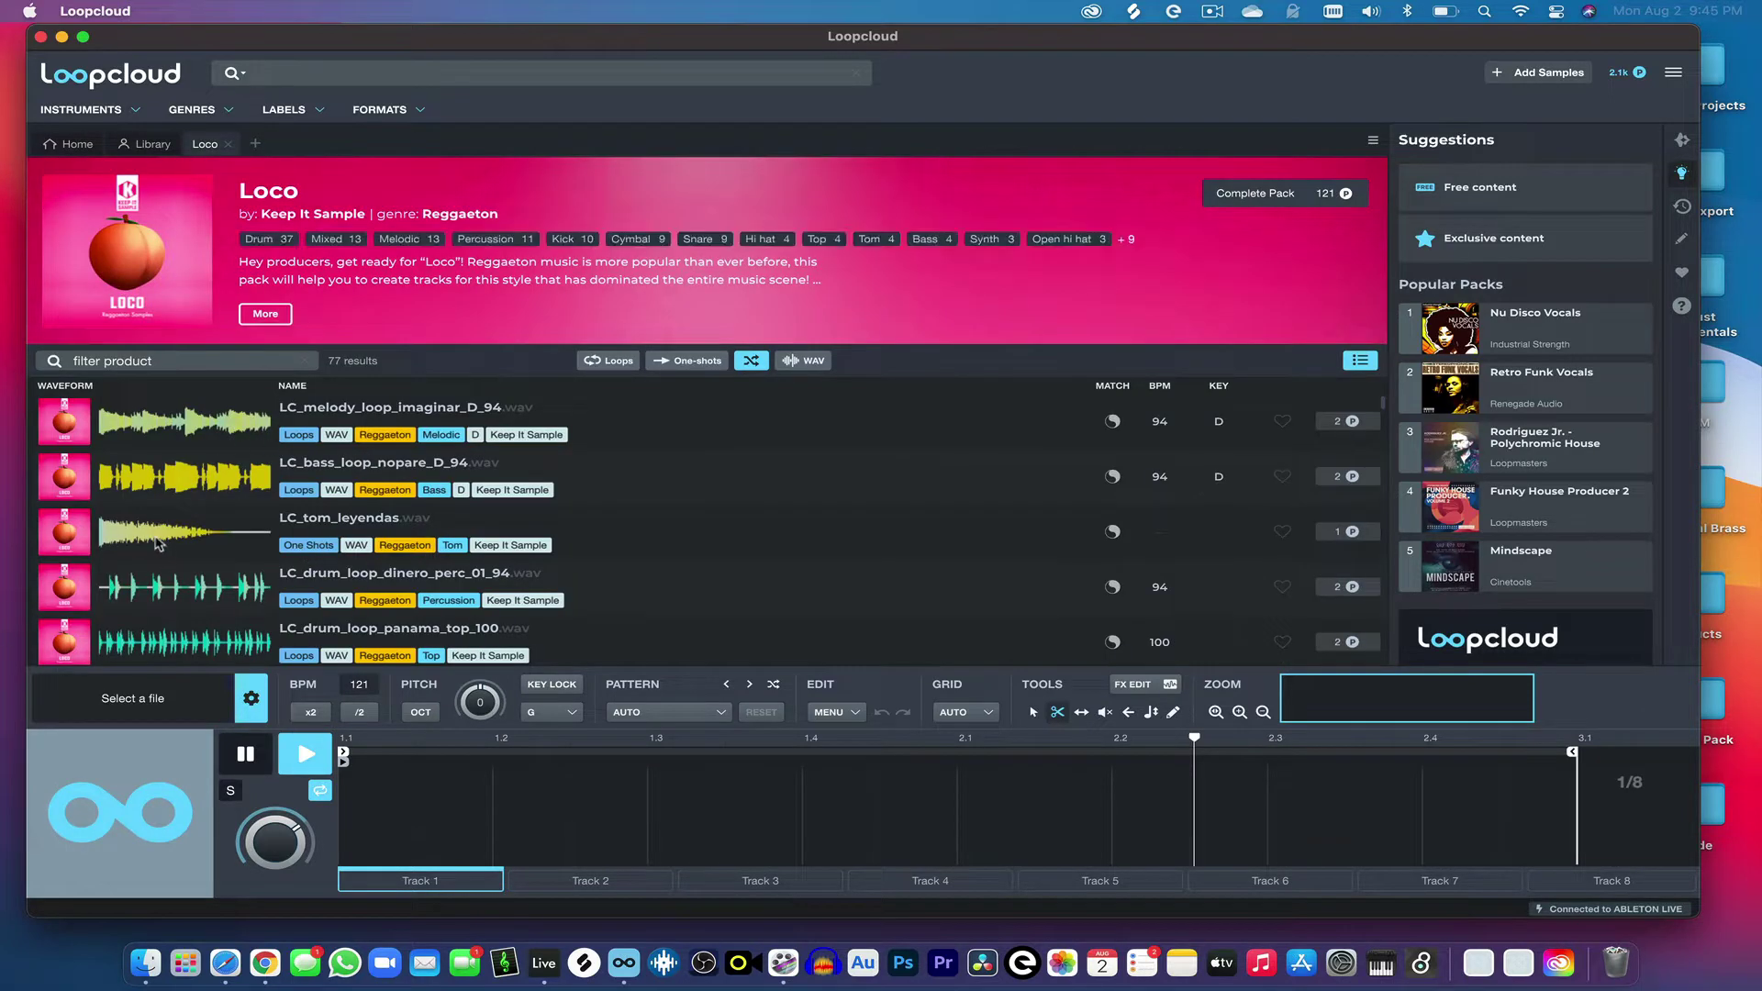
{"action": "mouse_move", "coordinate": [160, 302]}
{"action": "left_click", "coordinate": [74, 479]}
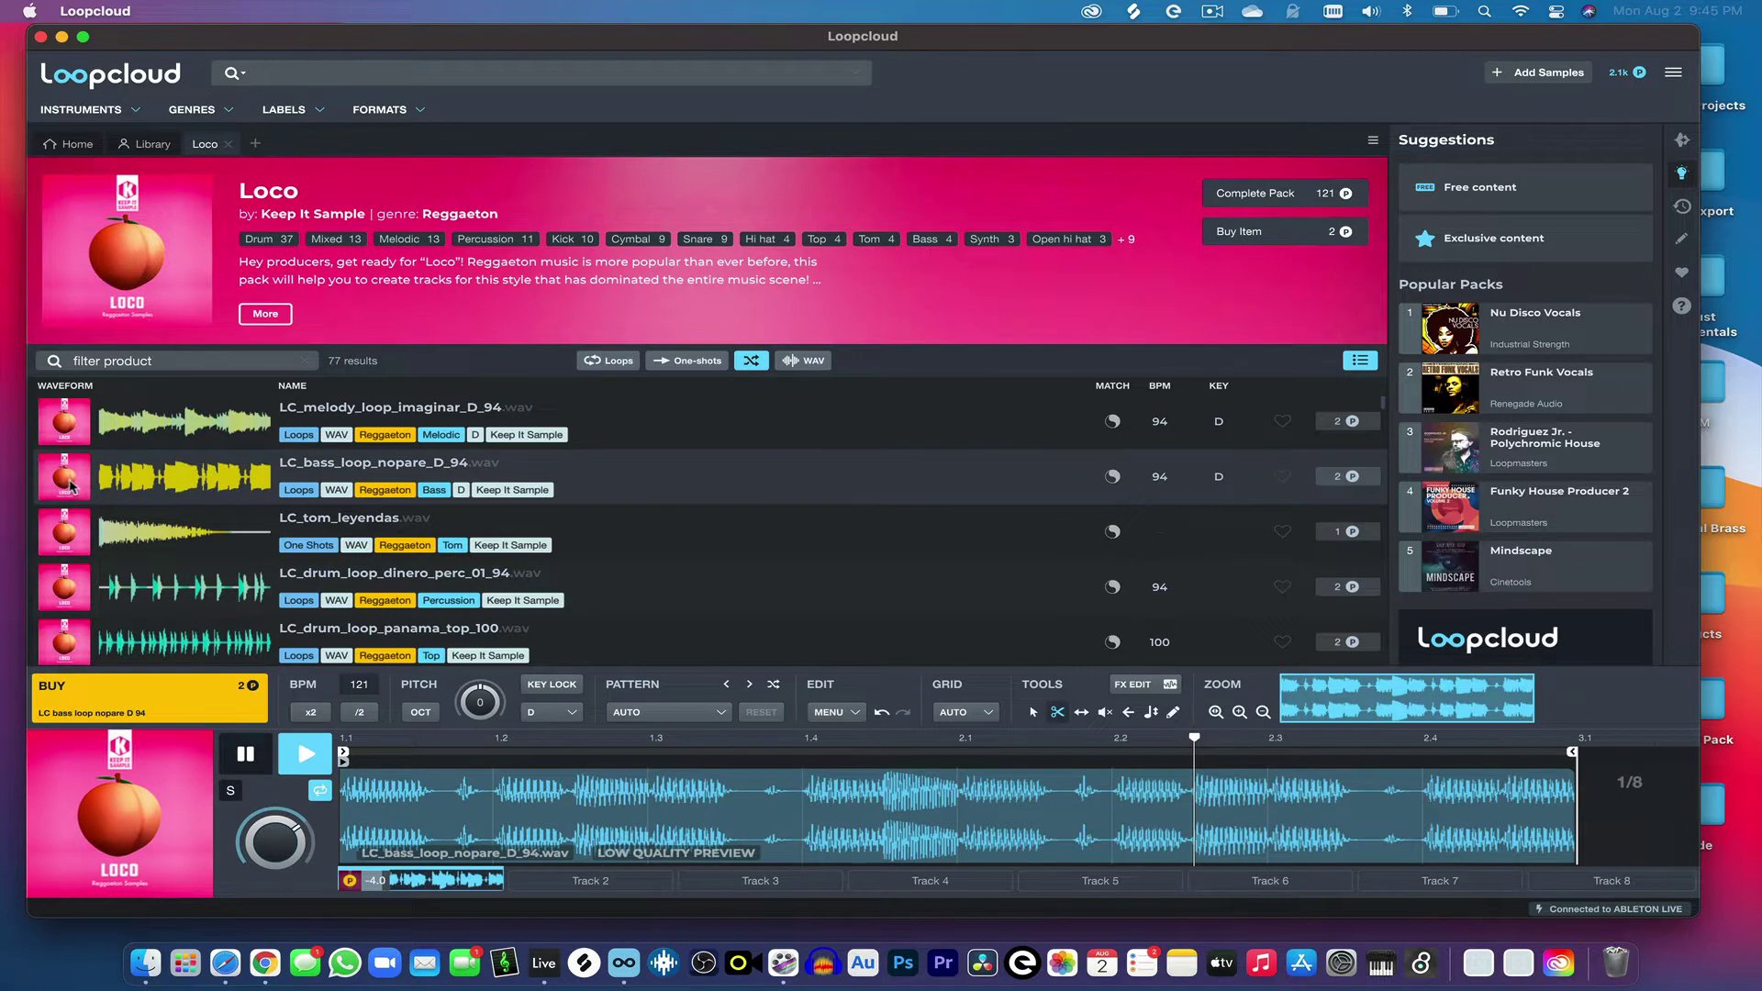
{"action": "left_click", "coordinate": [81, 433]}
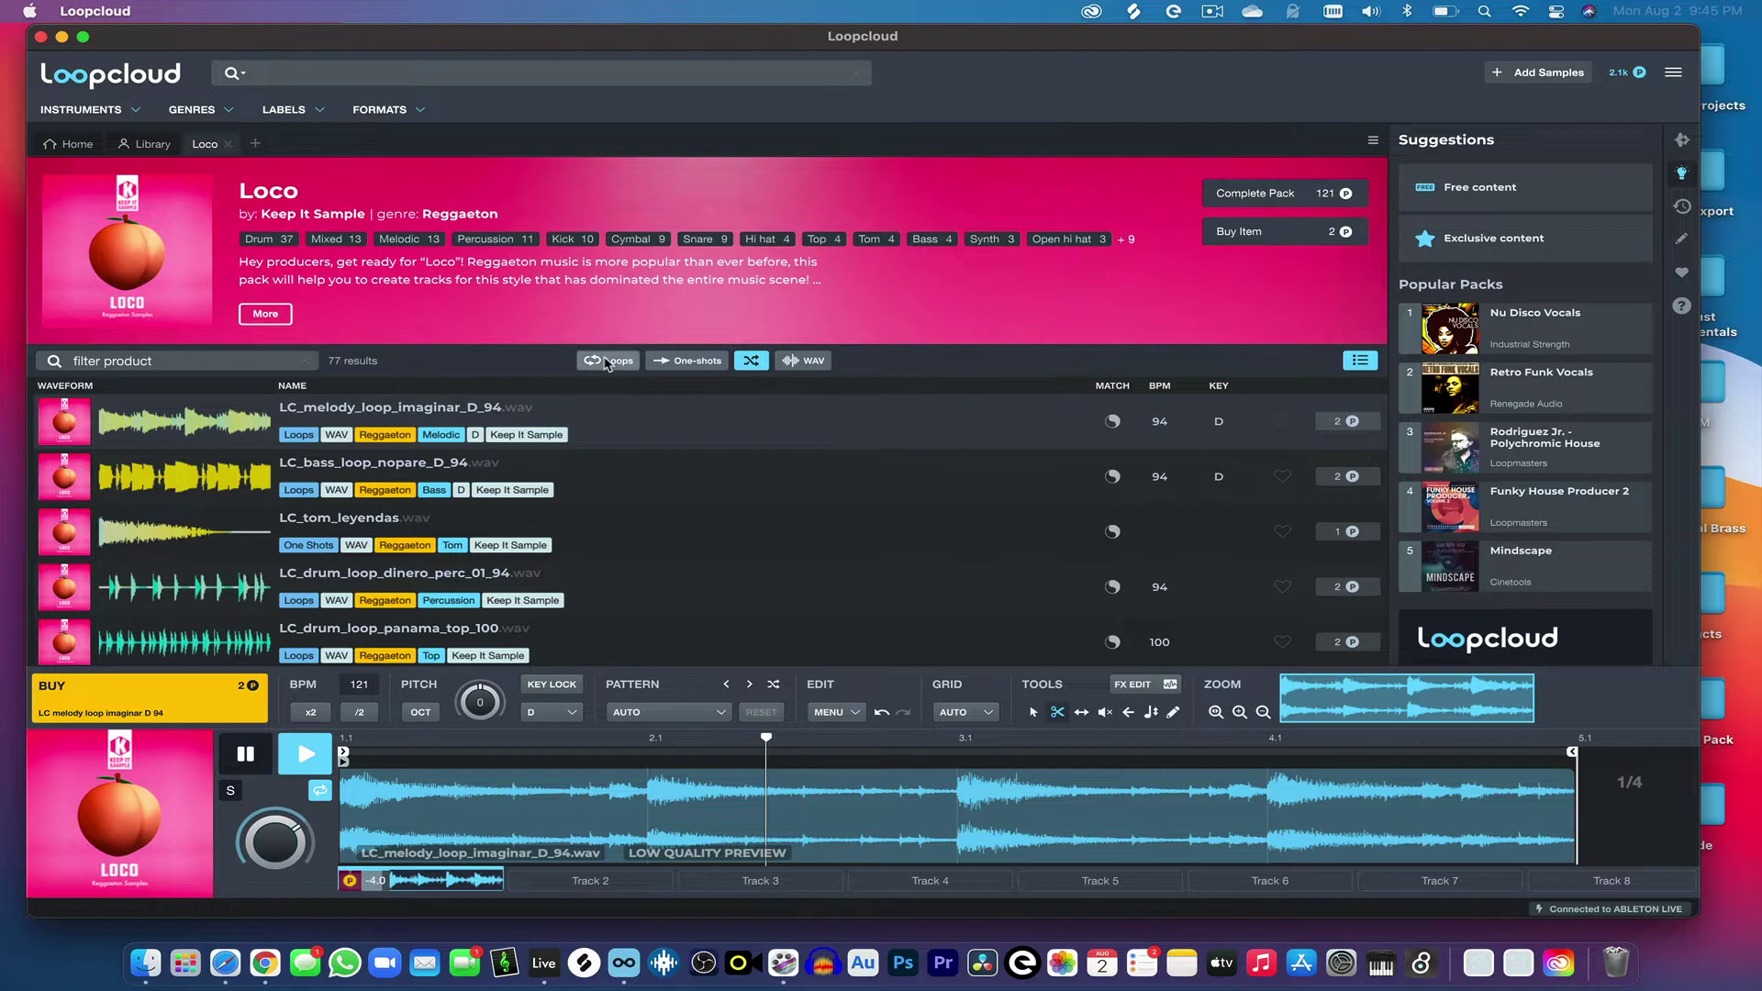
- Filter the Loco list to loops only and audition the melody, bass, dinero percussion and panama drum loops
{"action": "left_click", "coordinate": [606, 362]}
{"action": "left_click", "coordinate": [158, 422]}
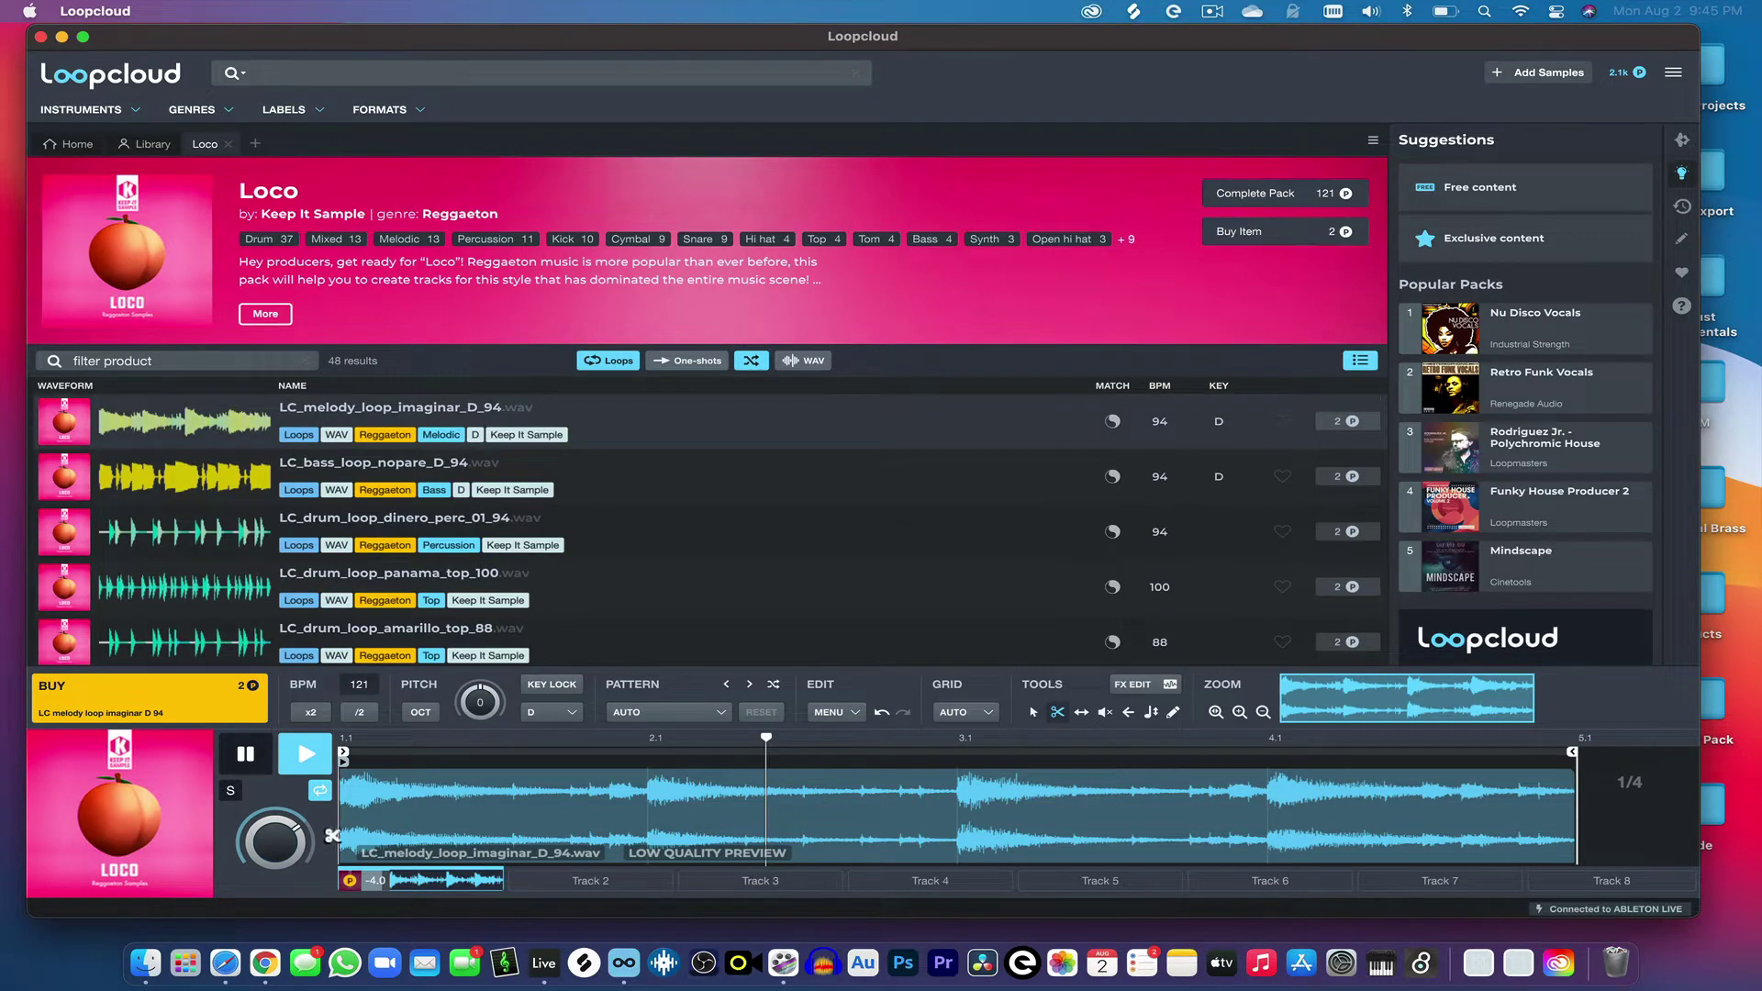
{"action": "left_click", "coordinate": [303, 754]}
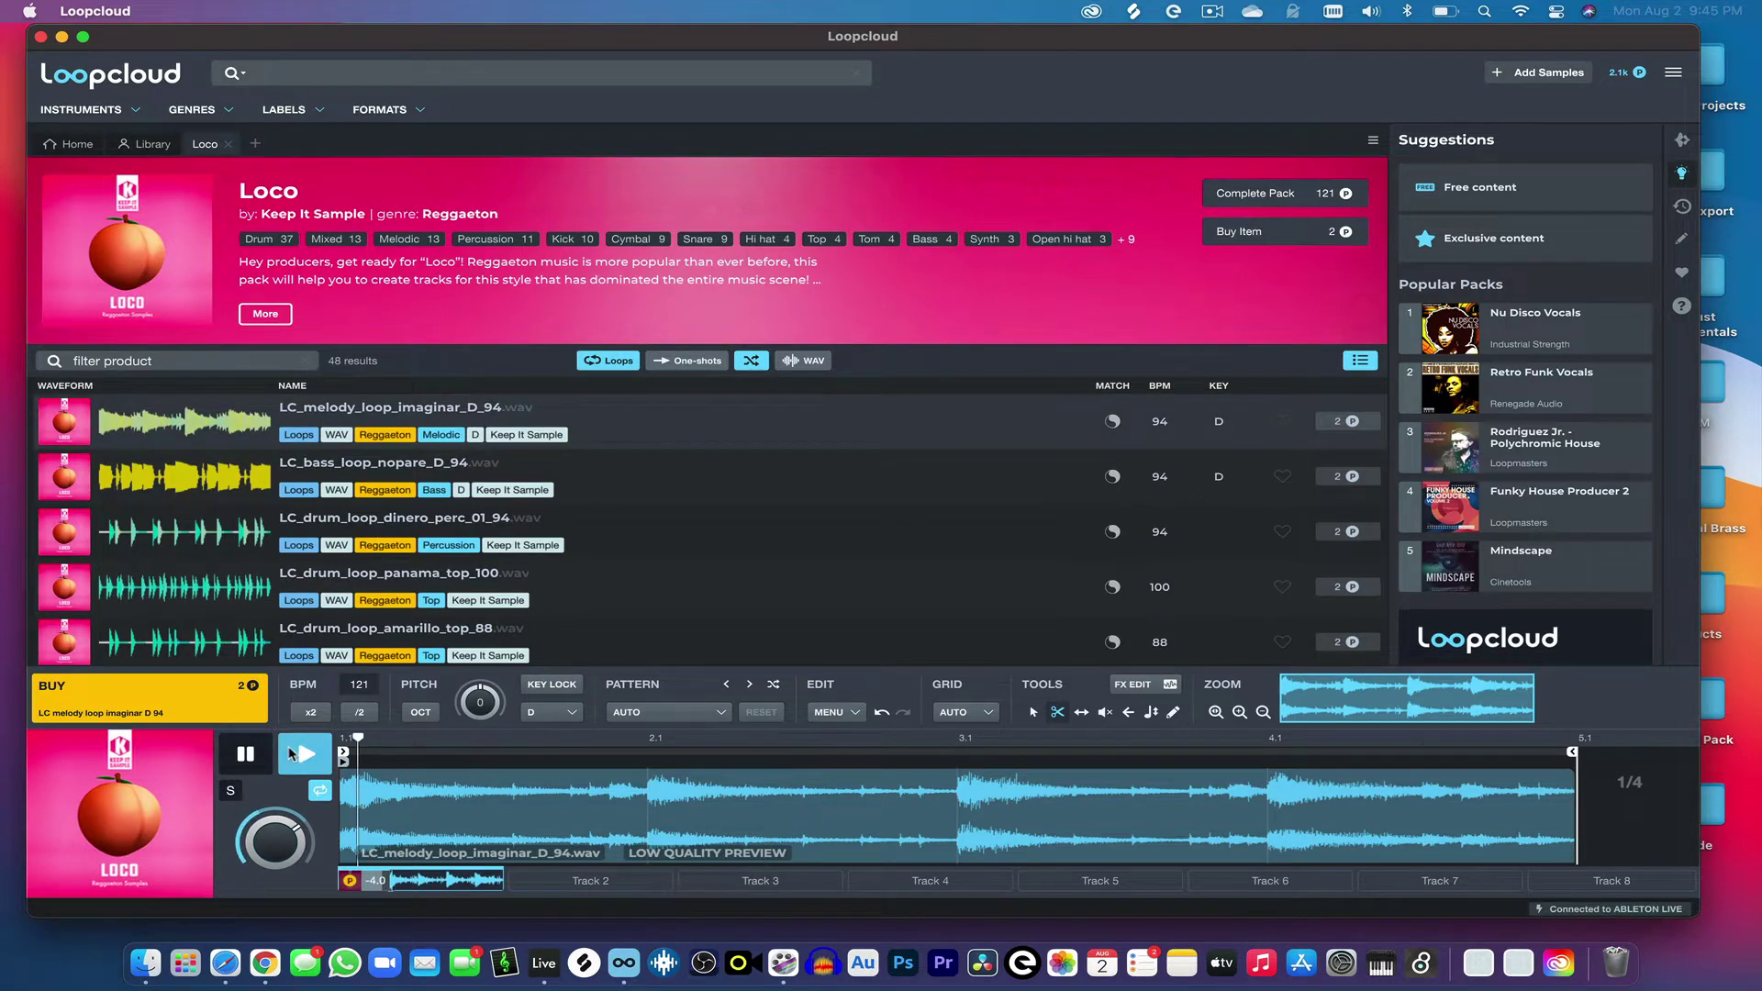
{"action": "left_click", "coordinate": [78, 477]}
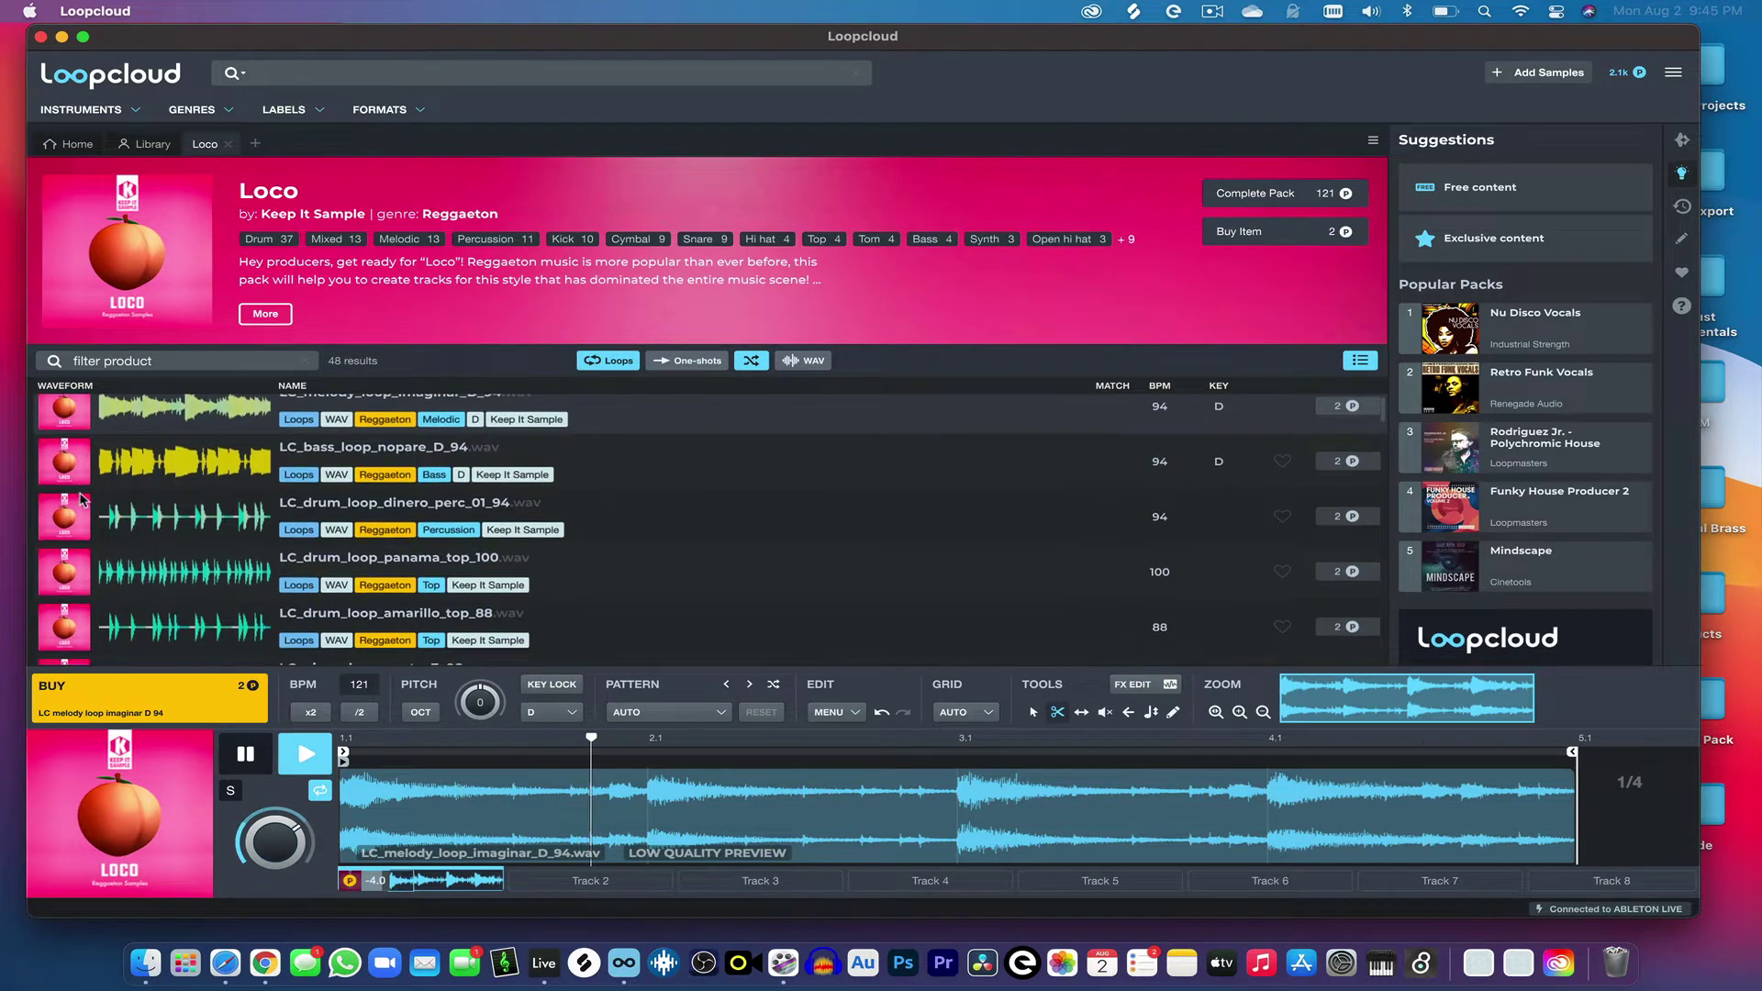
{"action": "left_click", "coordinate": [79, 542]}
{"action": "left_click", "coordinate": [74, 573]}
- Audition the santa piano, comose bass, guerrial melody and vete melody loops further down
{"action": "scroll", "coordinate": [64, 606], "scroll_direction": "down", "scroll_amount": 1}
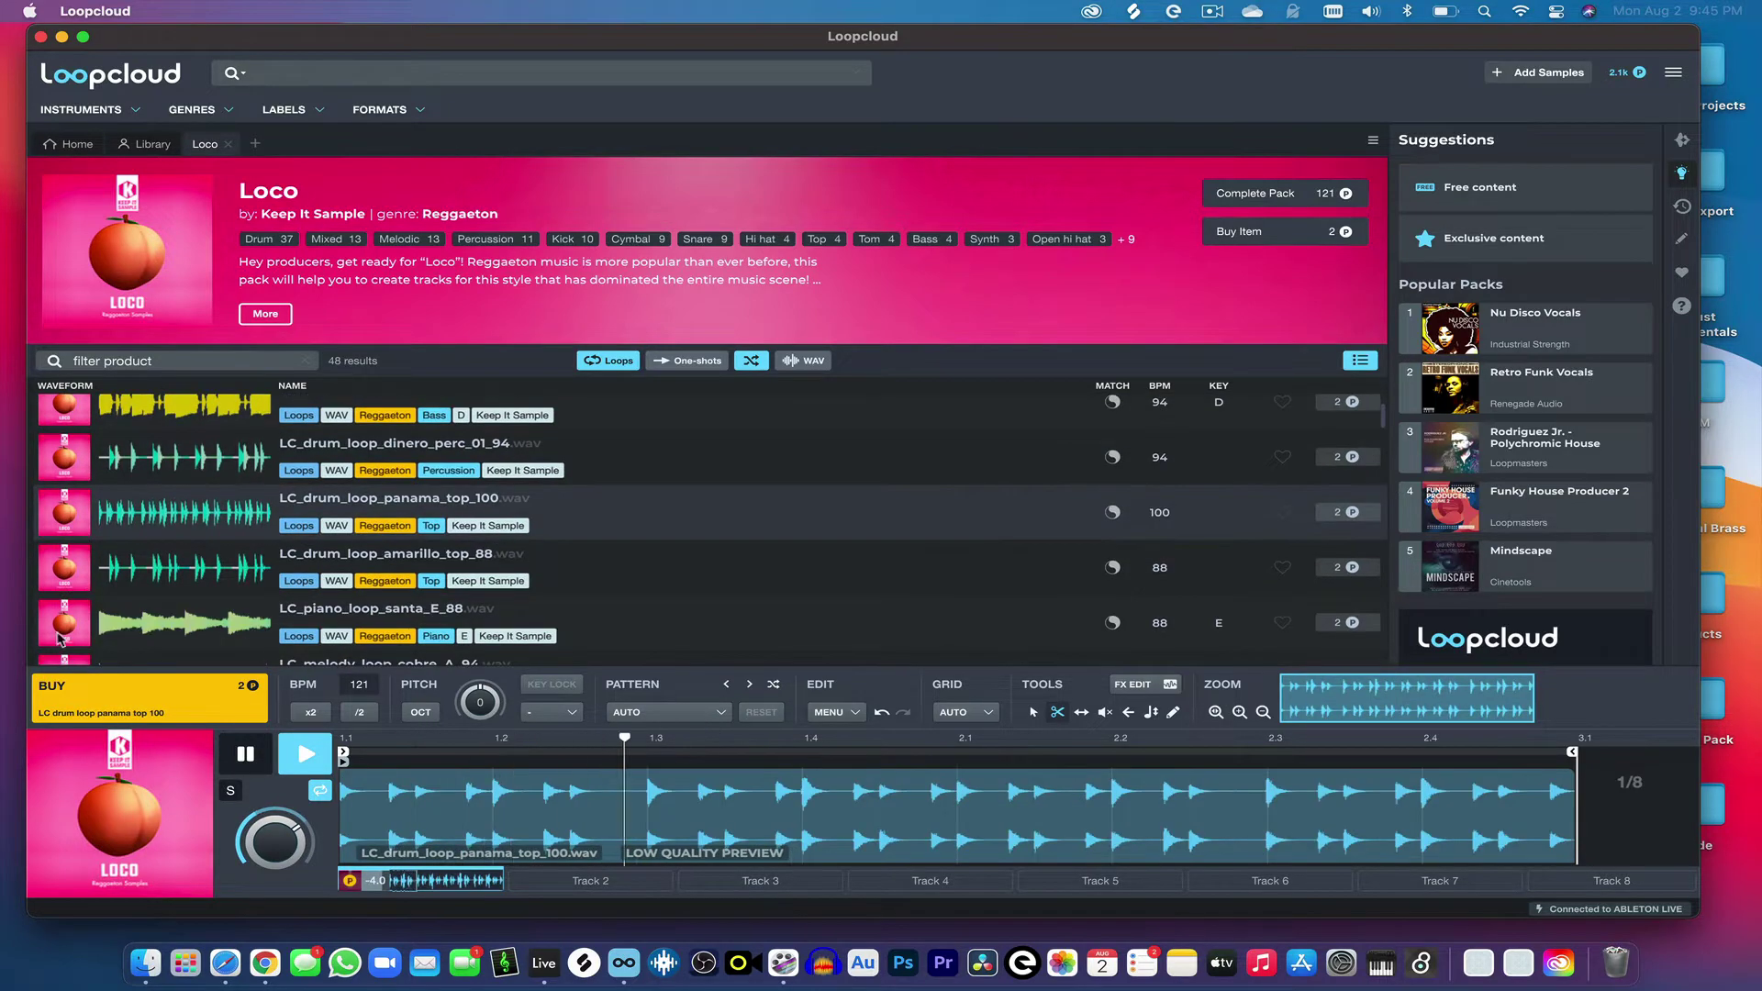
{"action": "left_click", "coordinate": [60, 637]}
{"action": "scroll", "coordinate": [83, 587], "scroll_direction": "down", "scroll_amount": 3}
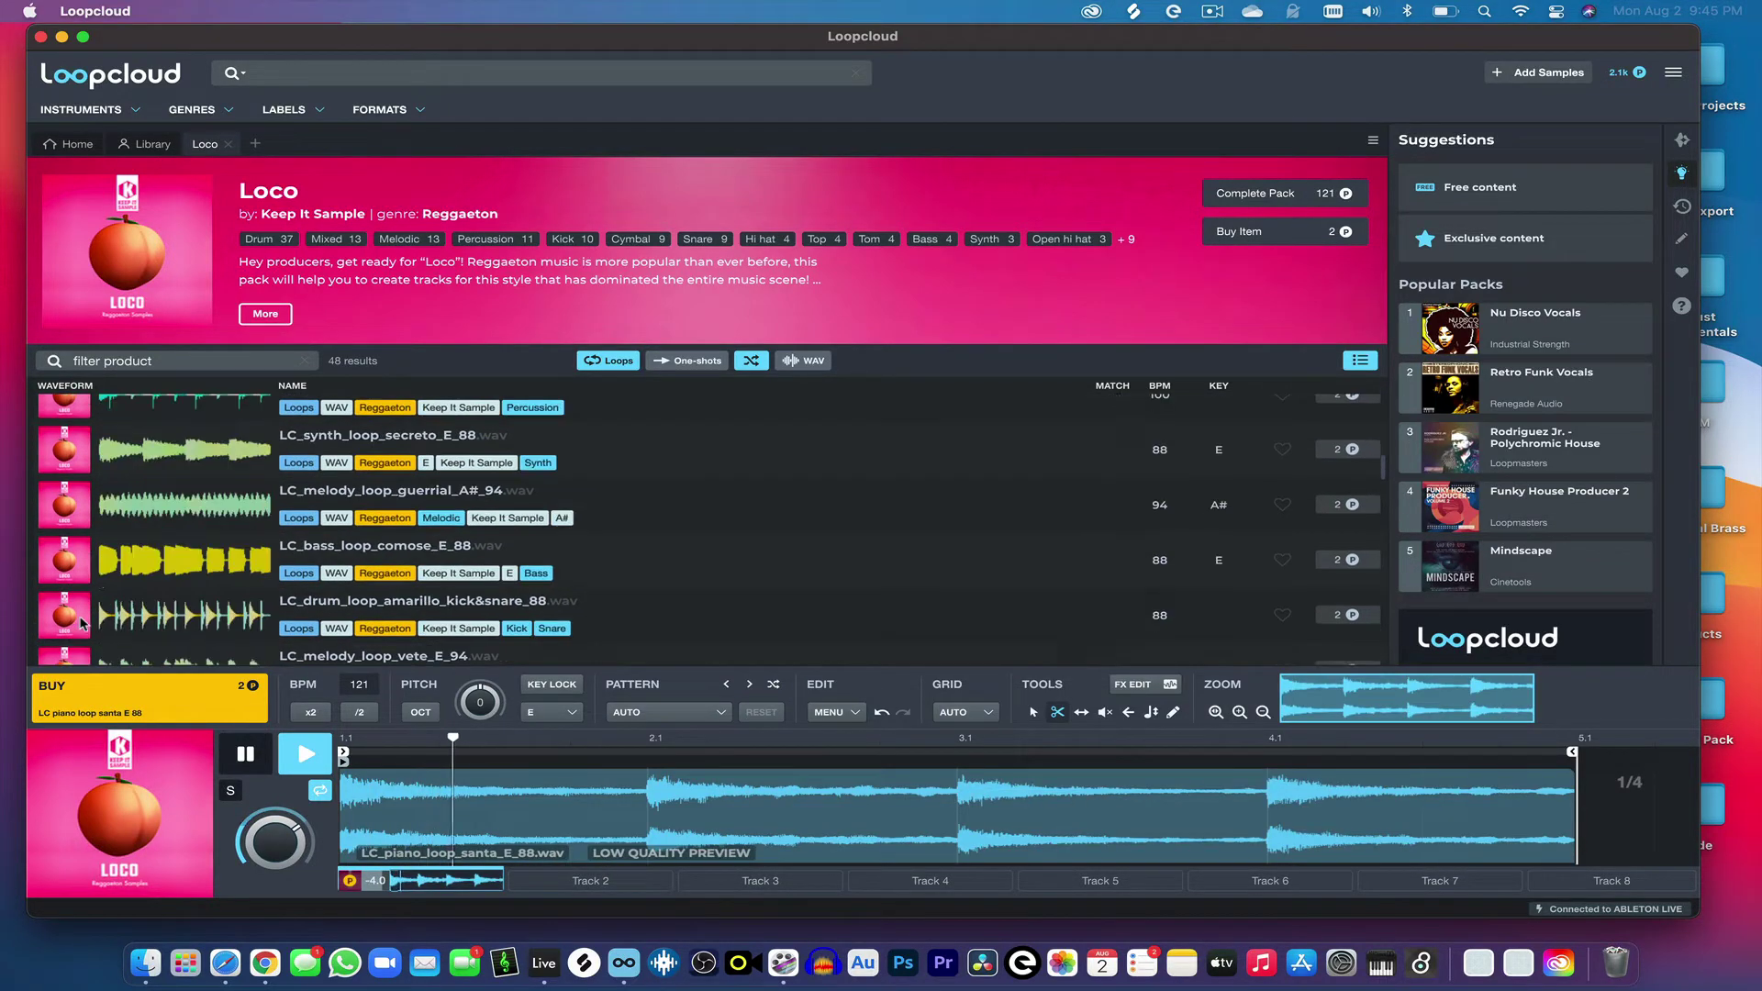
{"action": "left_click", "coordinate": [95, 555]}
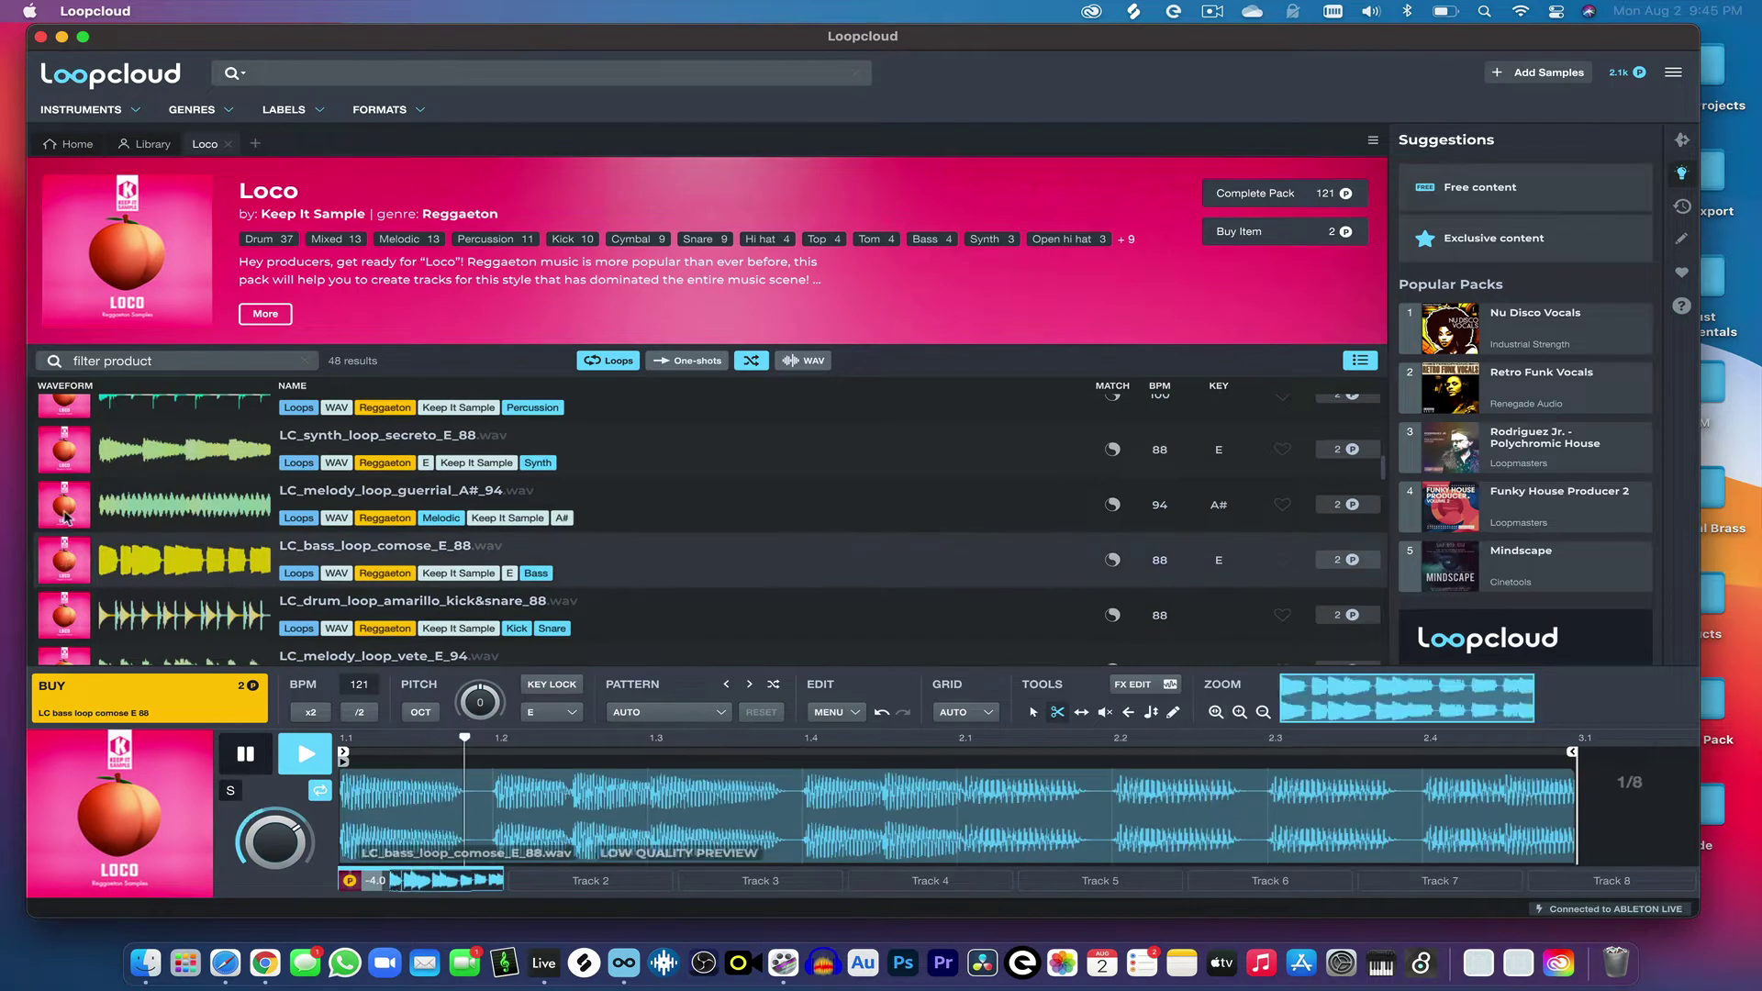
{"action": "left_click", "coordinate": [66, 517]}
{"action": "scroll", "coordinate": [69, 559], "scroll_direction": "down", "scroll_amount": 2}
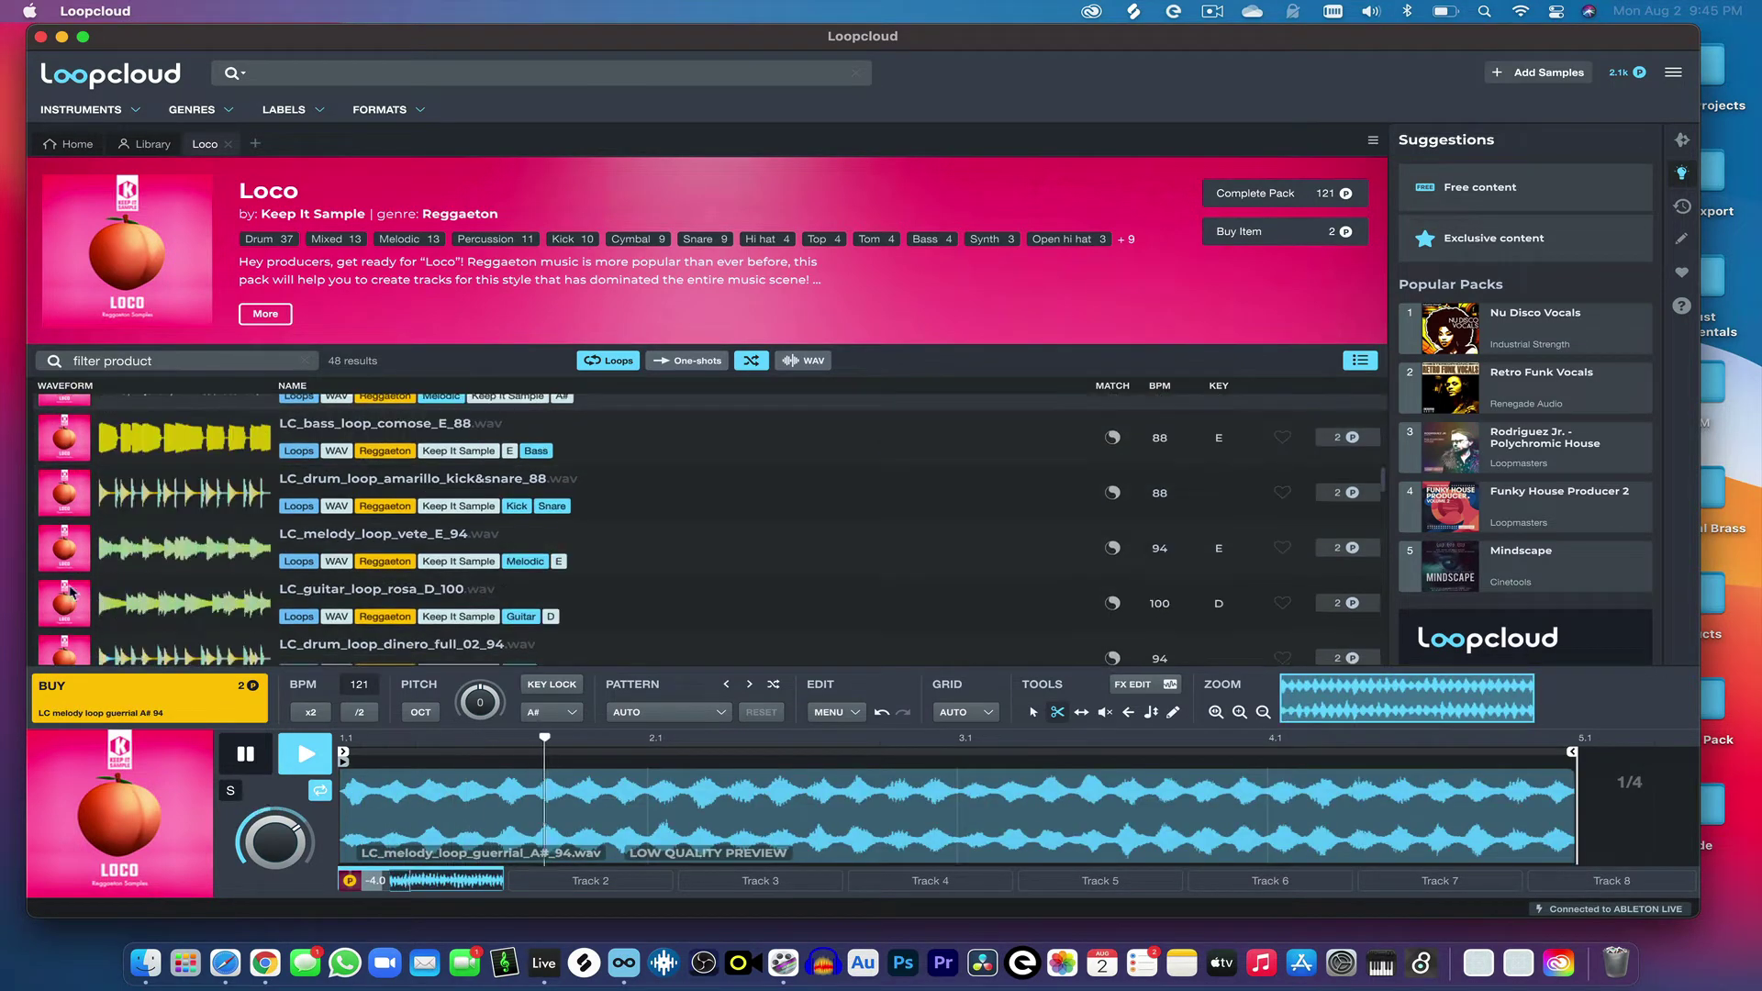
{"action": "left_click", "coordinate": [68, 561]}
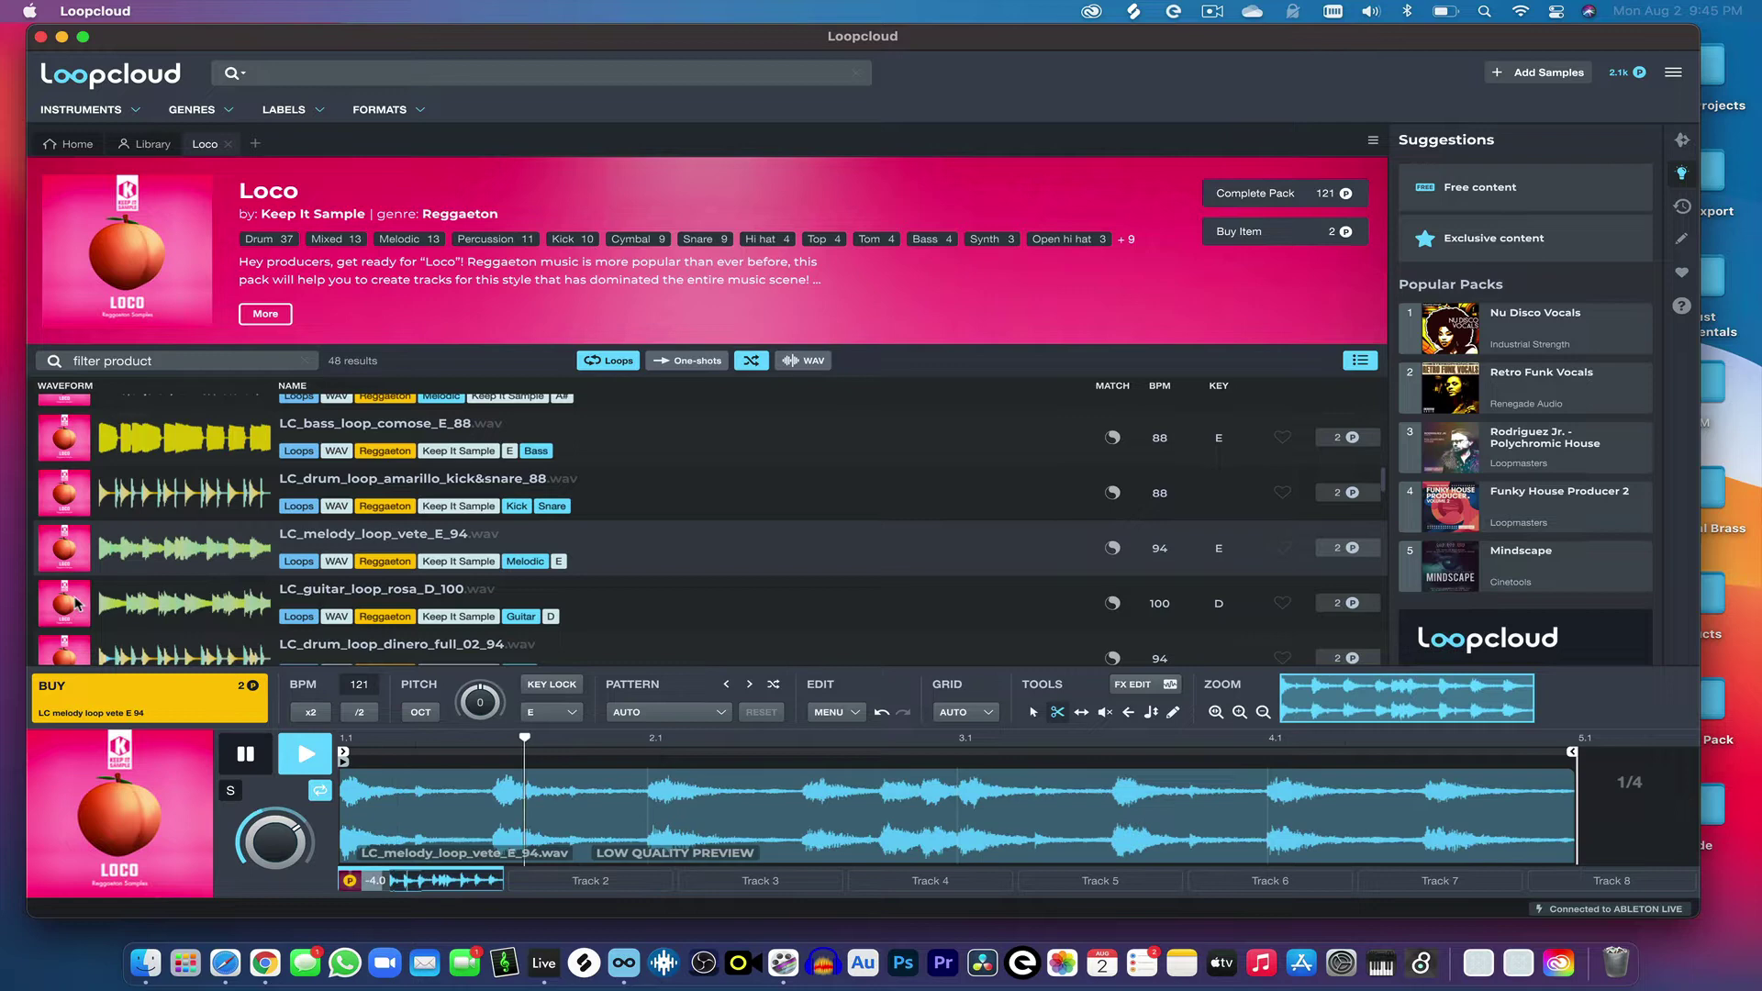
- Audition LC_guitar_loop_rosa_D_100 and stop its playback
{"action": "left_click", "coordinate": [77, 602]}
{"action": "scroll", "coordinate": [92, 592], "scroll_direction": "down", "scroll_amount": 4}
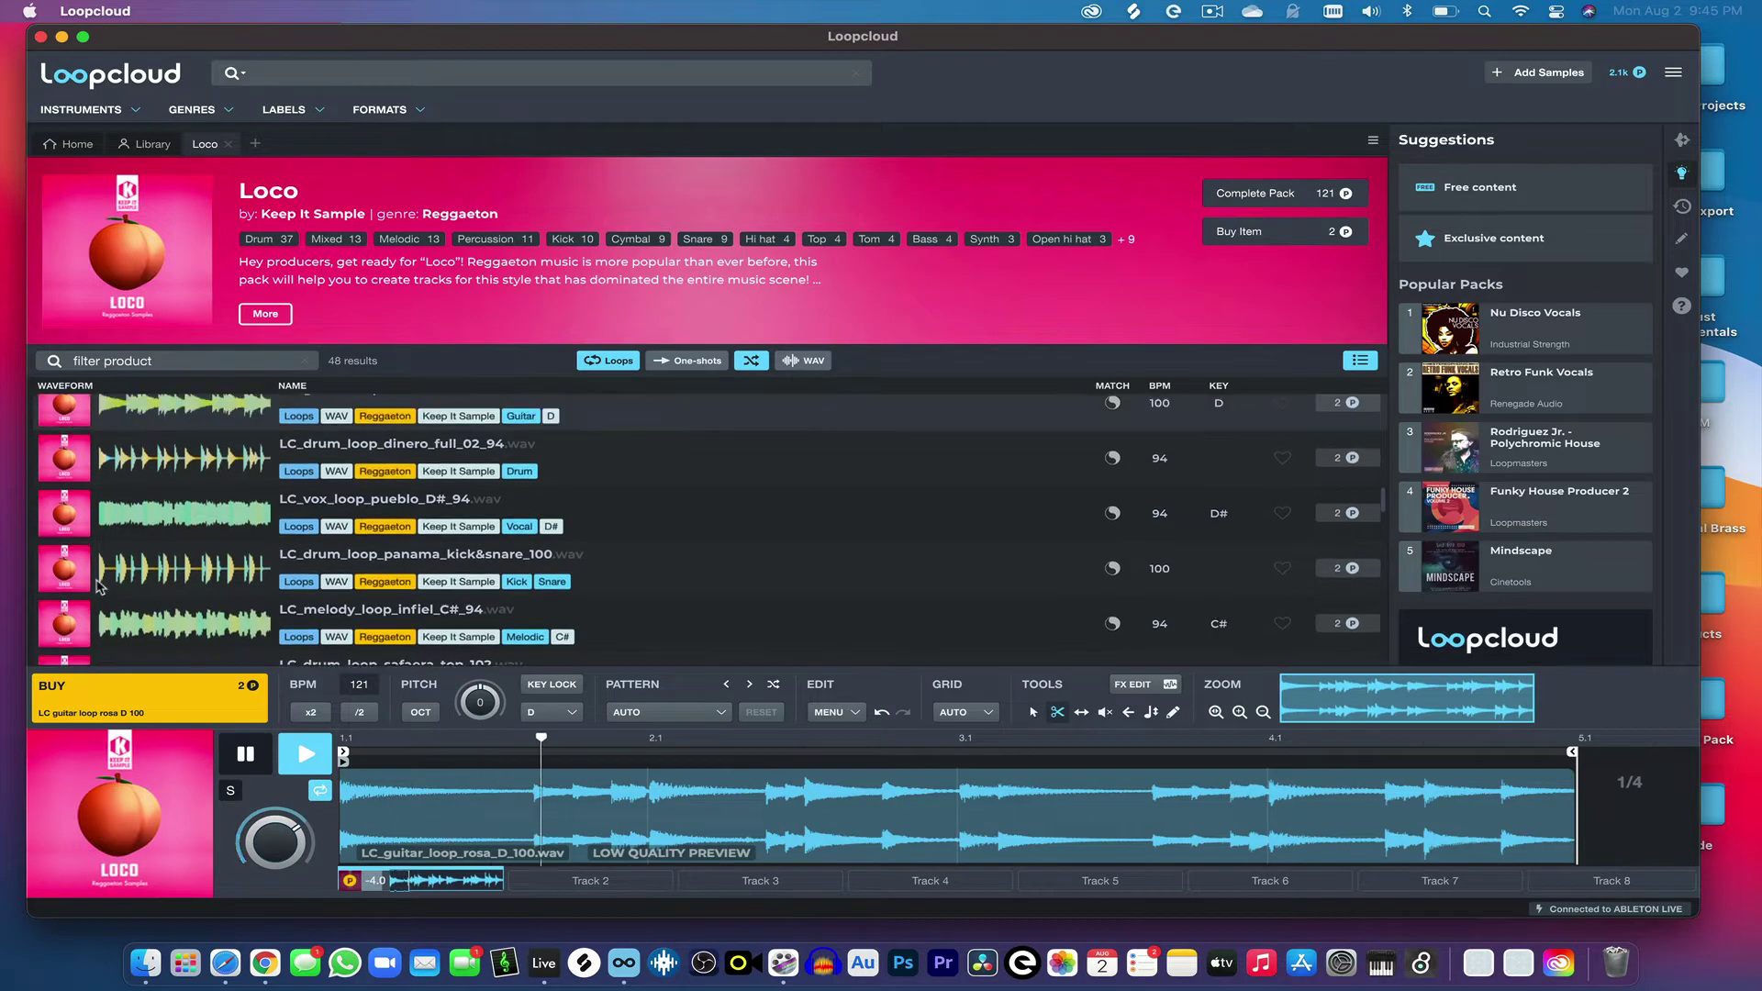
{"action": "scroll", "coordinate": [137, 529], "scroll_direction": "up", "scroll_amount": 1}
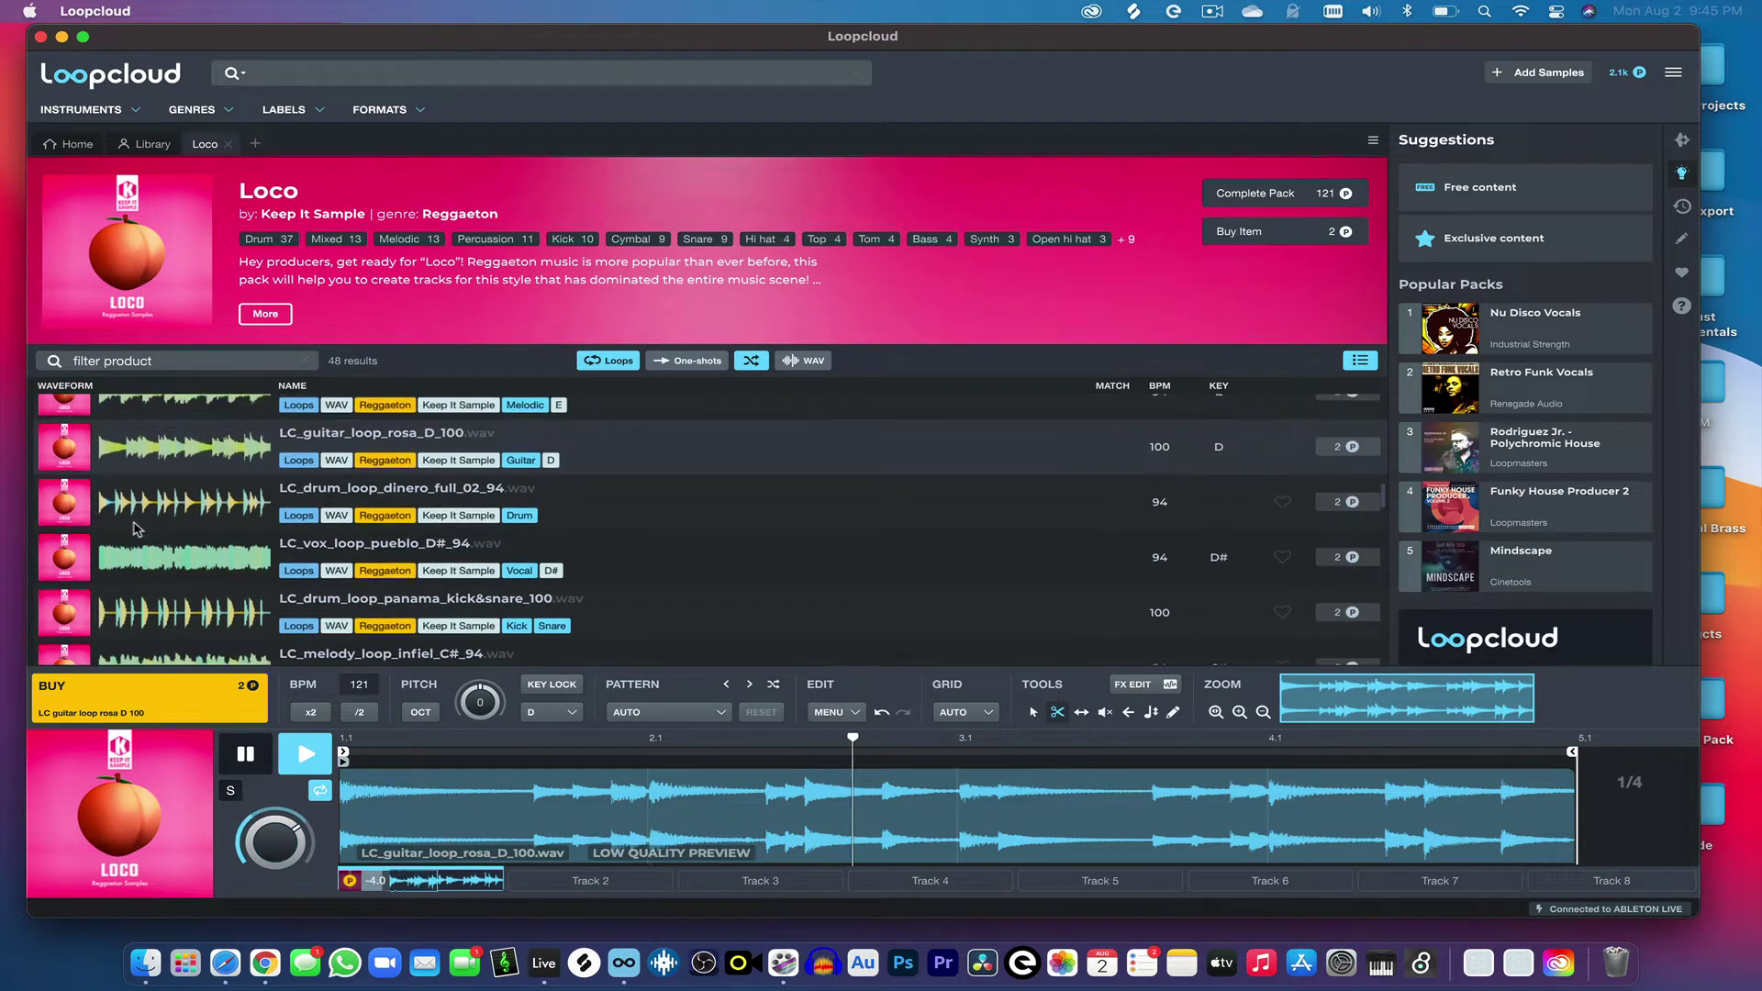
{"action": "left_click", "coordinate": [245, 754]}
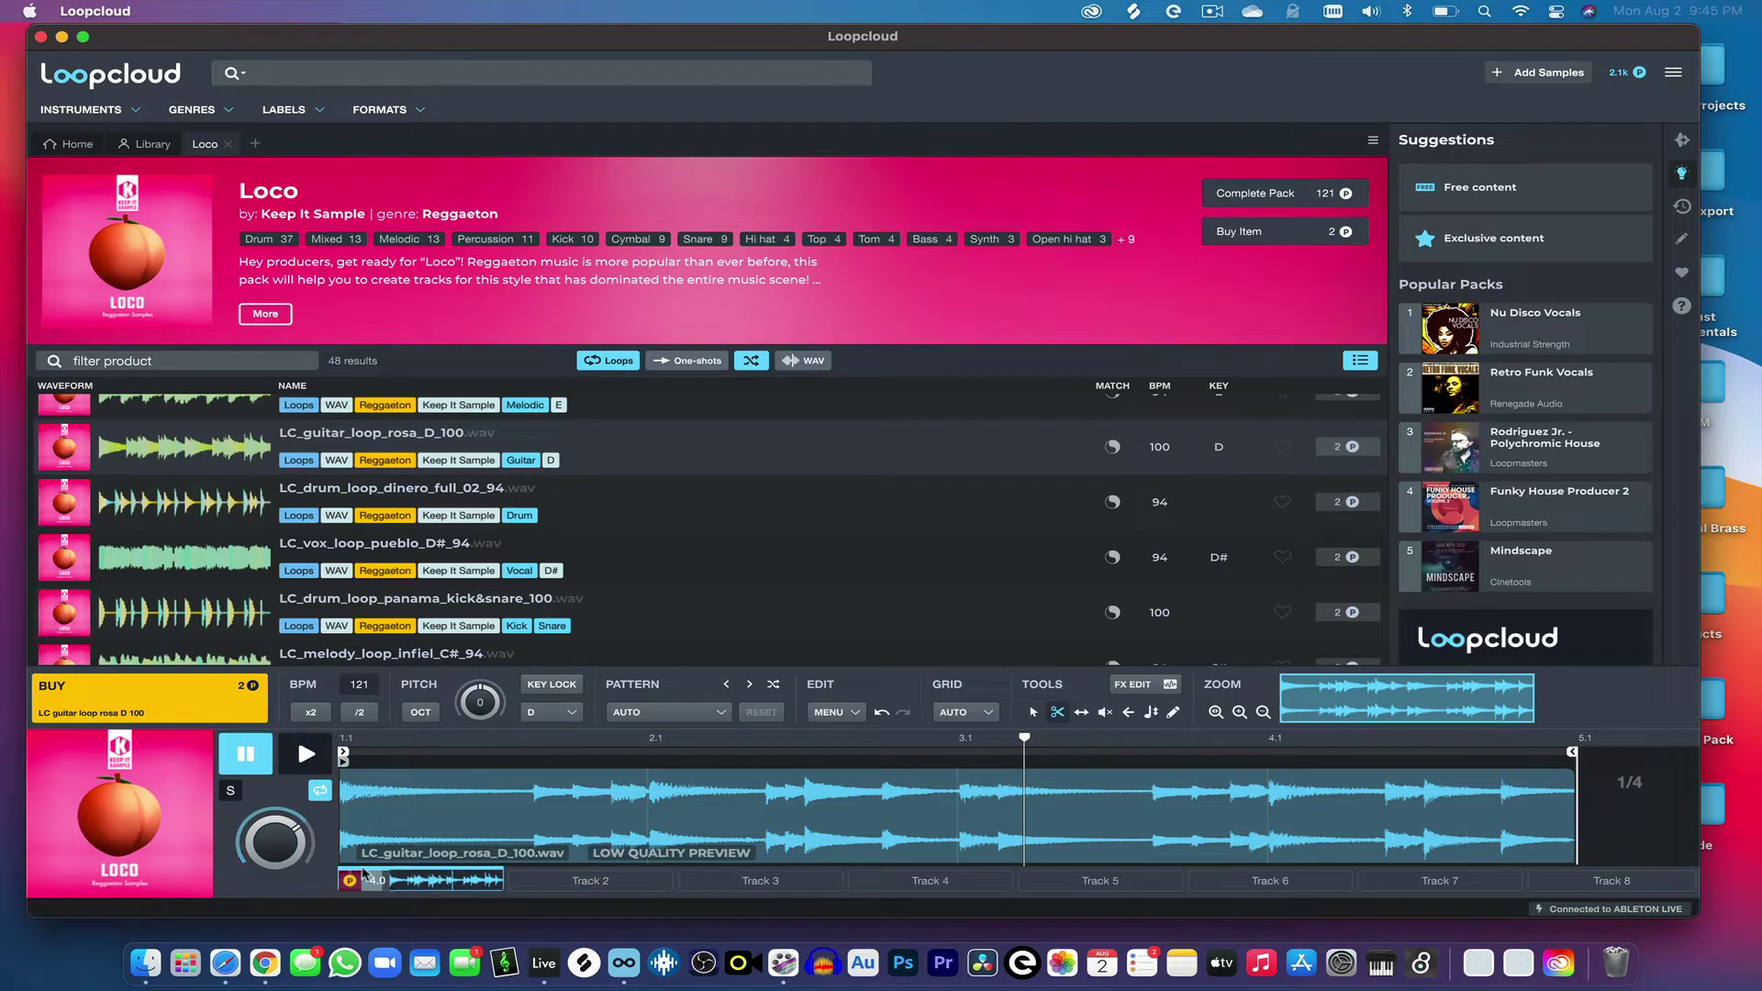
- Buy LC_guitar_loop_rosa_D_100, then replay and stop it to check the purchase
{"action": "left_click", "coordinate": [147, 699]}
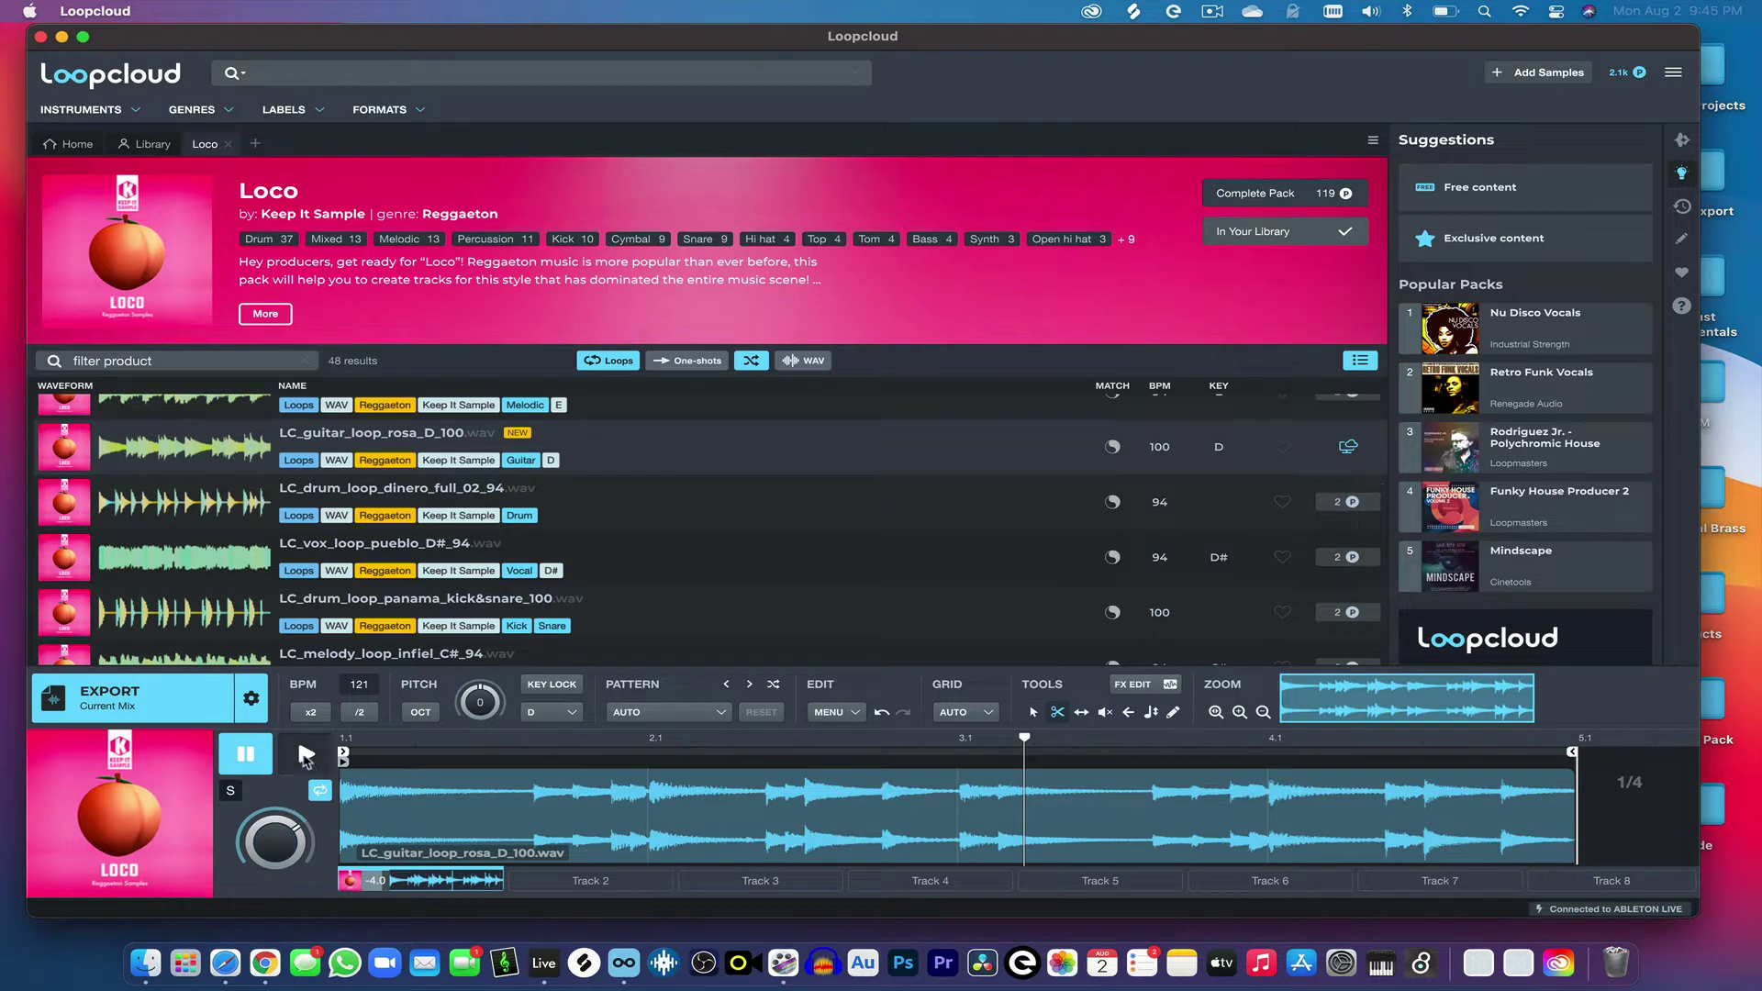
{"action": "left_click", "coordinate": [307, 762]}
{"action": "left_click", "coordinate": [253, 766]}
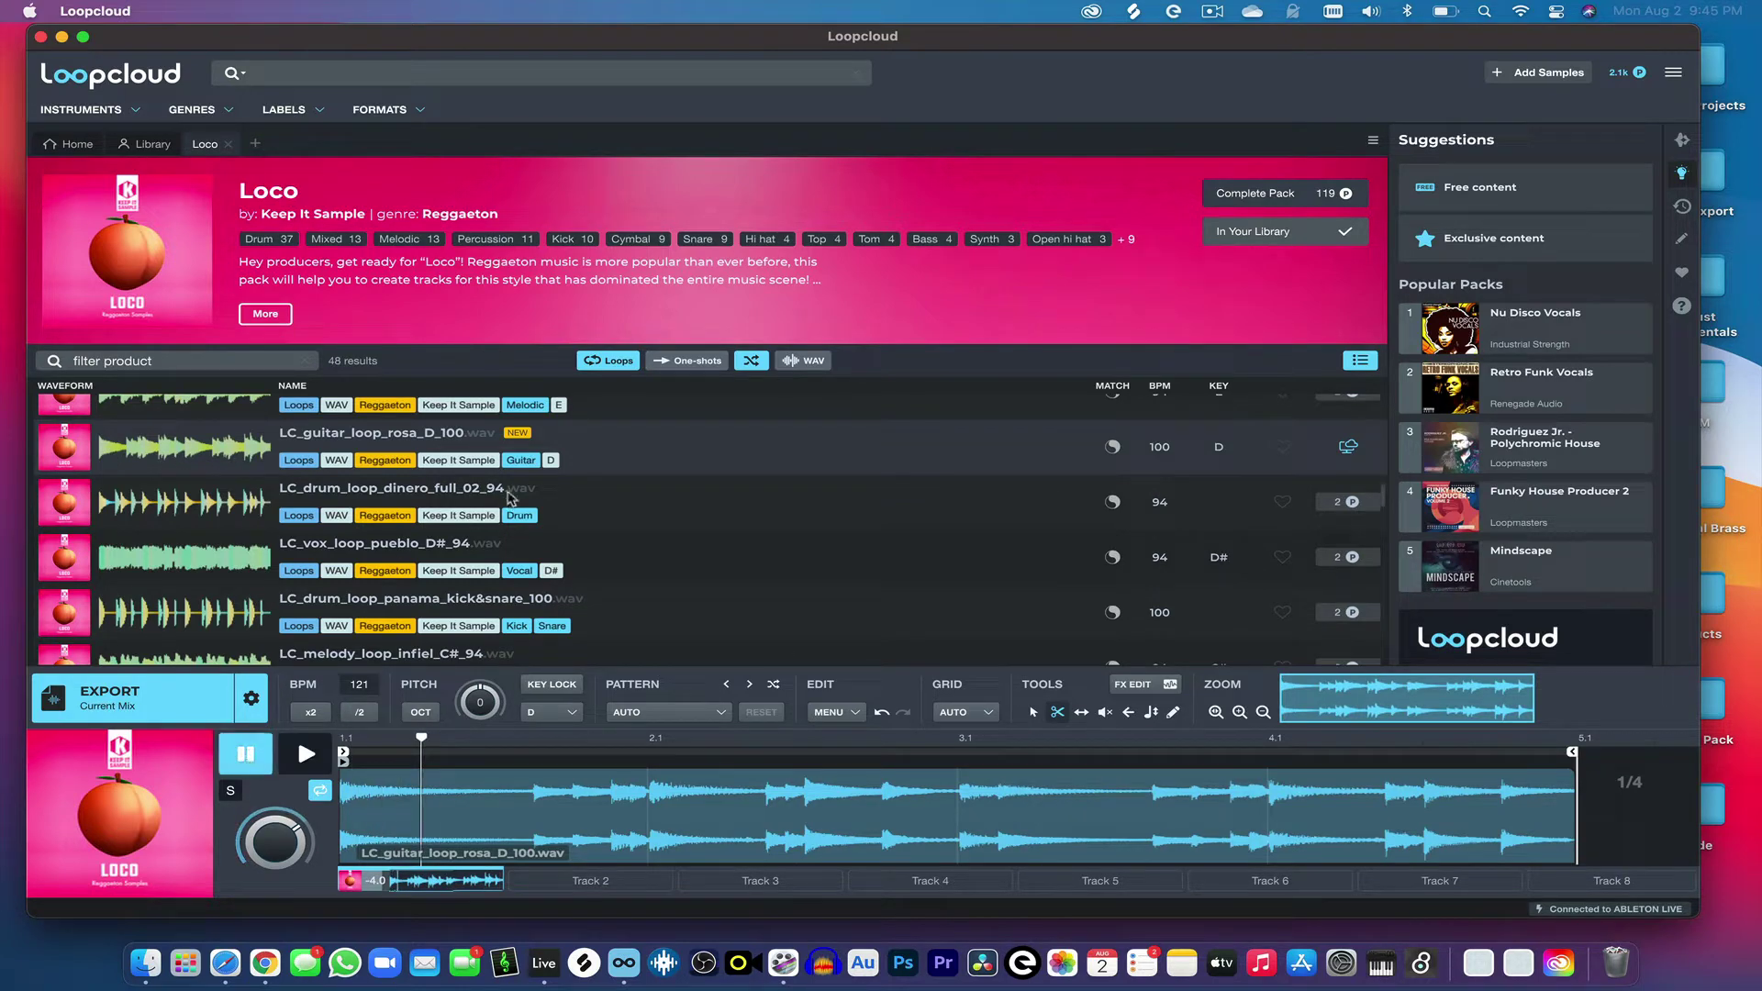
- Find harmonic matches for the guitar loop and audition X1M_100_F_Arcturus_Alt_Synth
{"action": "right_click", "coordinate": [627, 441]}
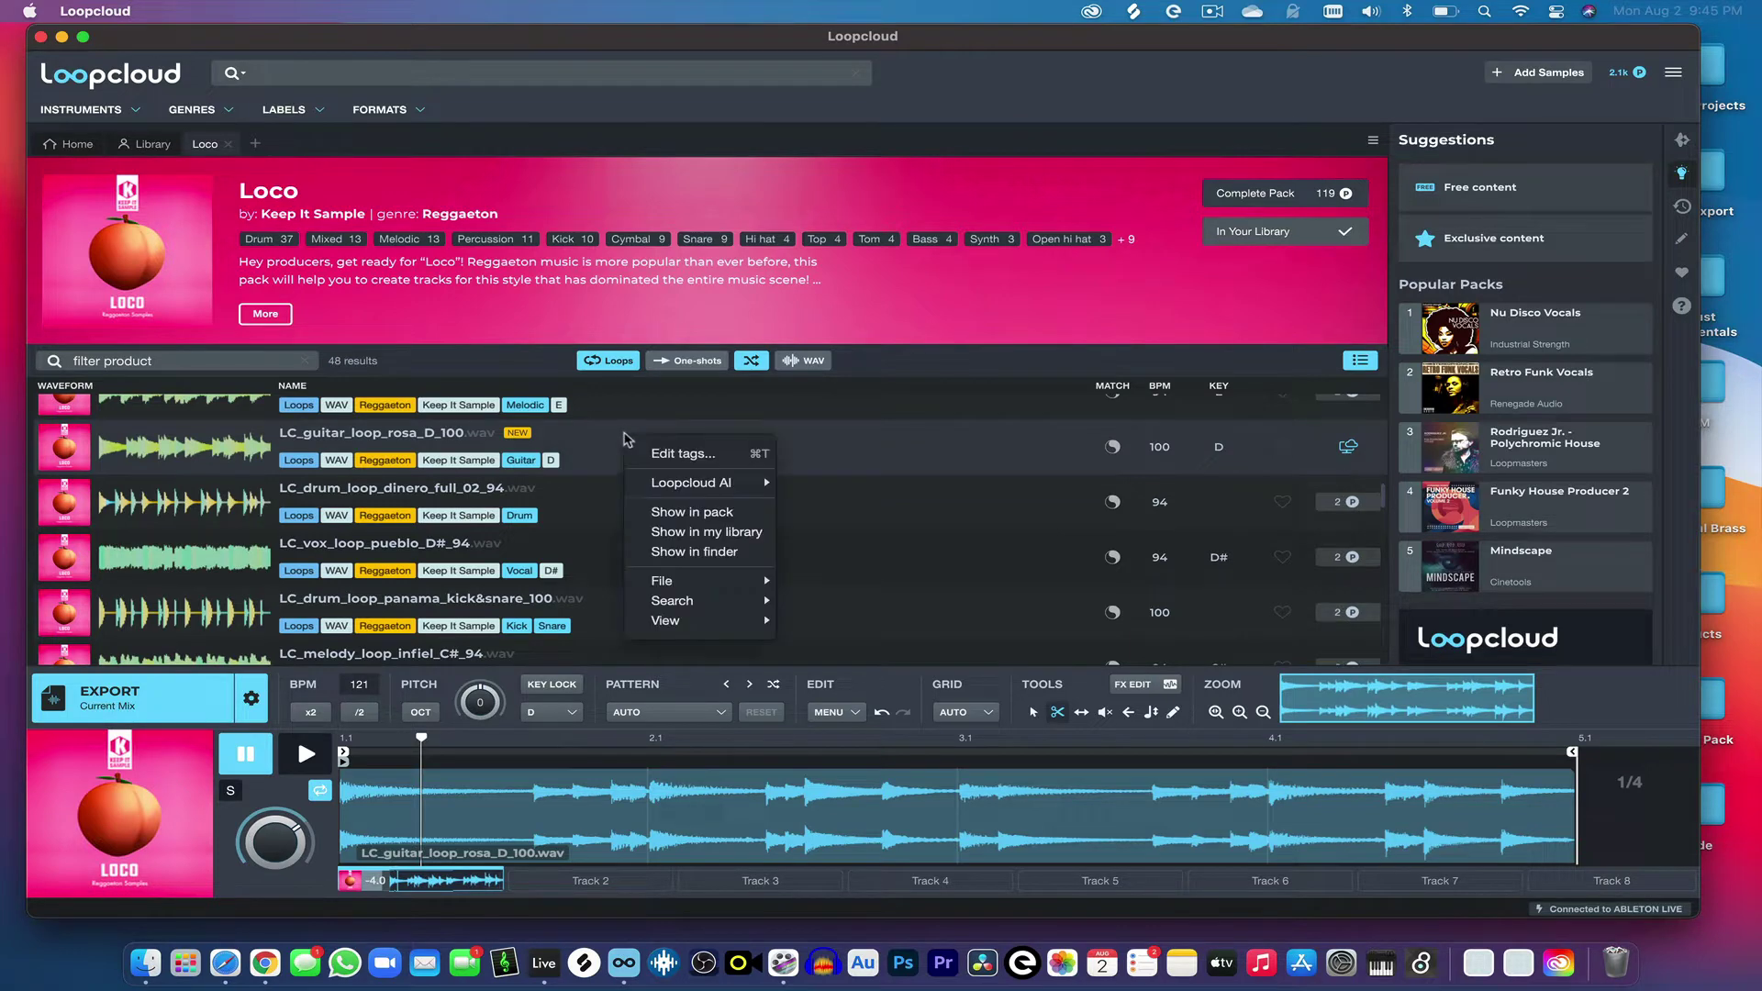
{"action": "mouse_move", "coordinate": [761, 601]}
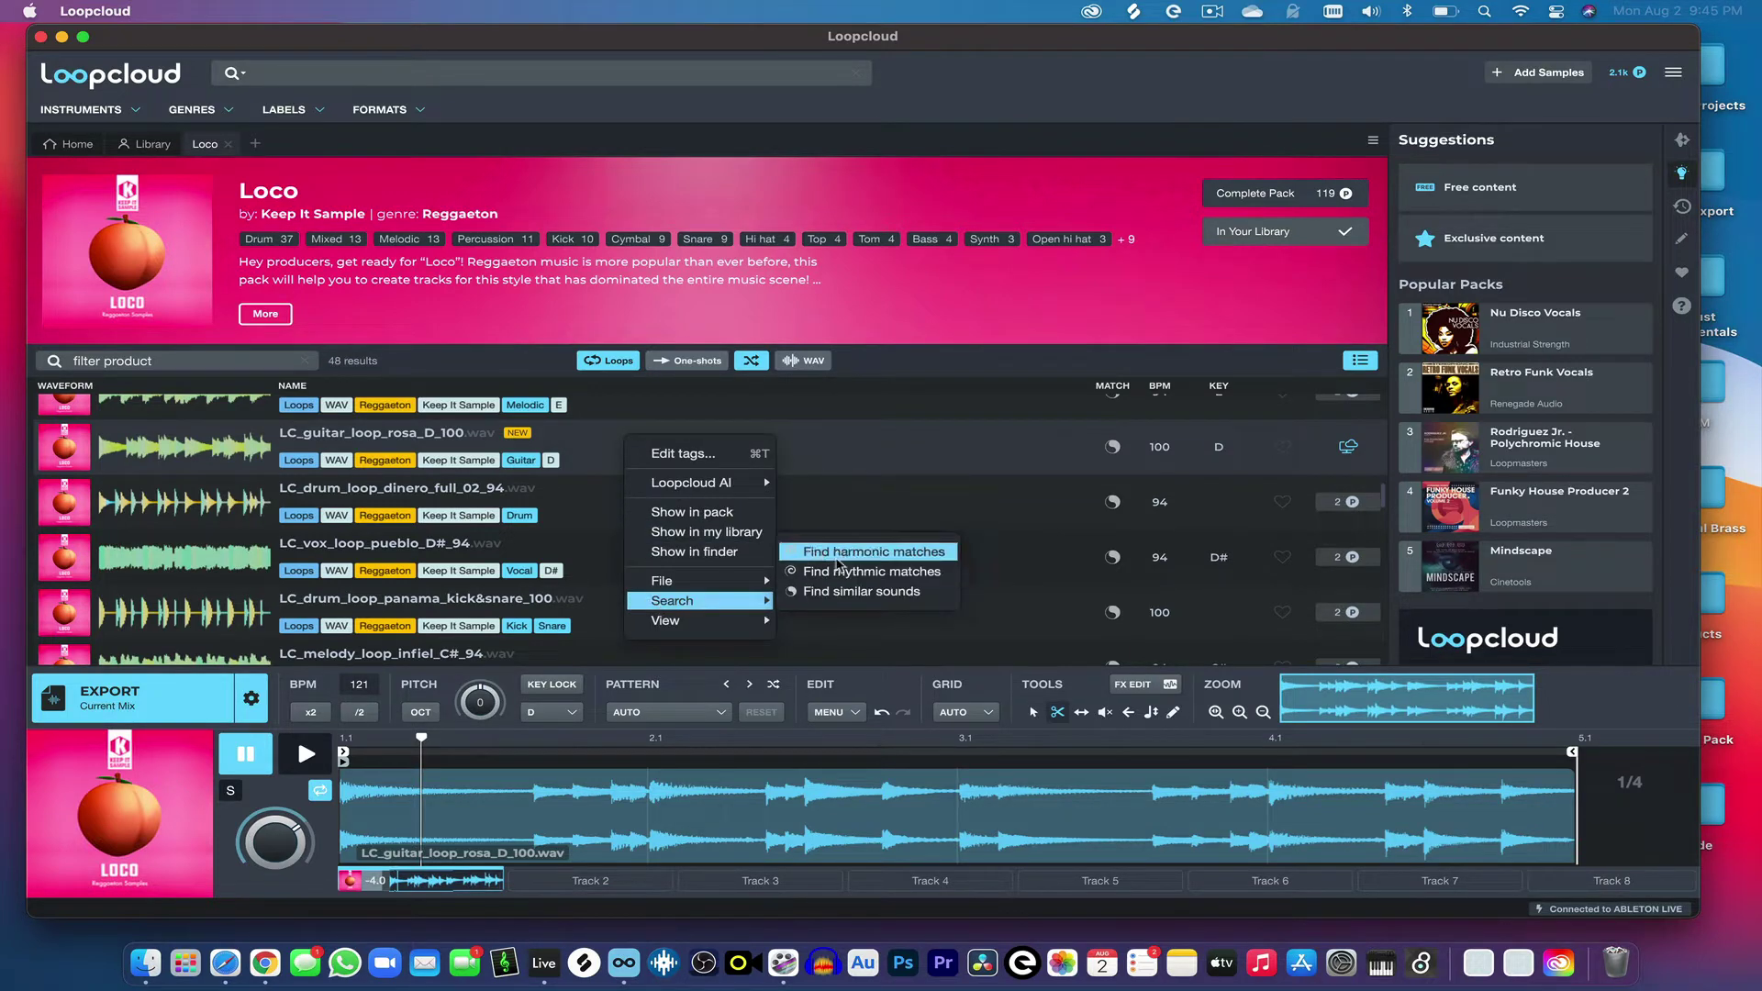
{"action": "left_click", "coordinate": [836, 553]}
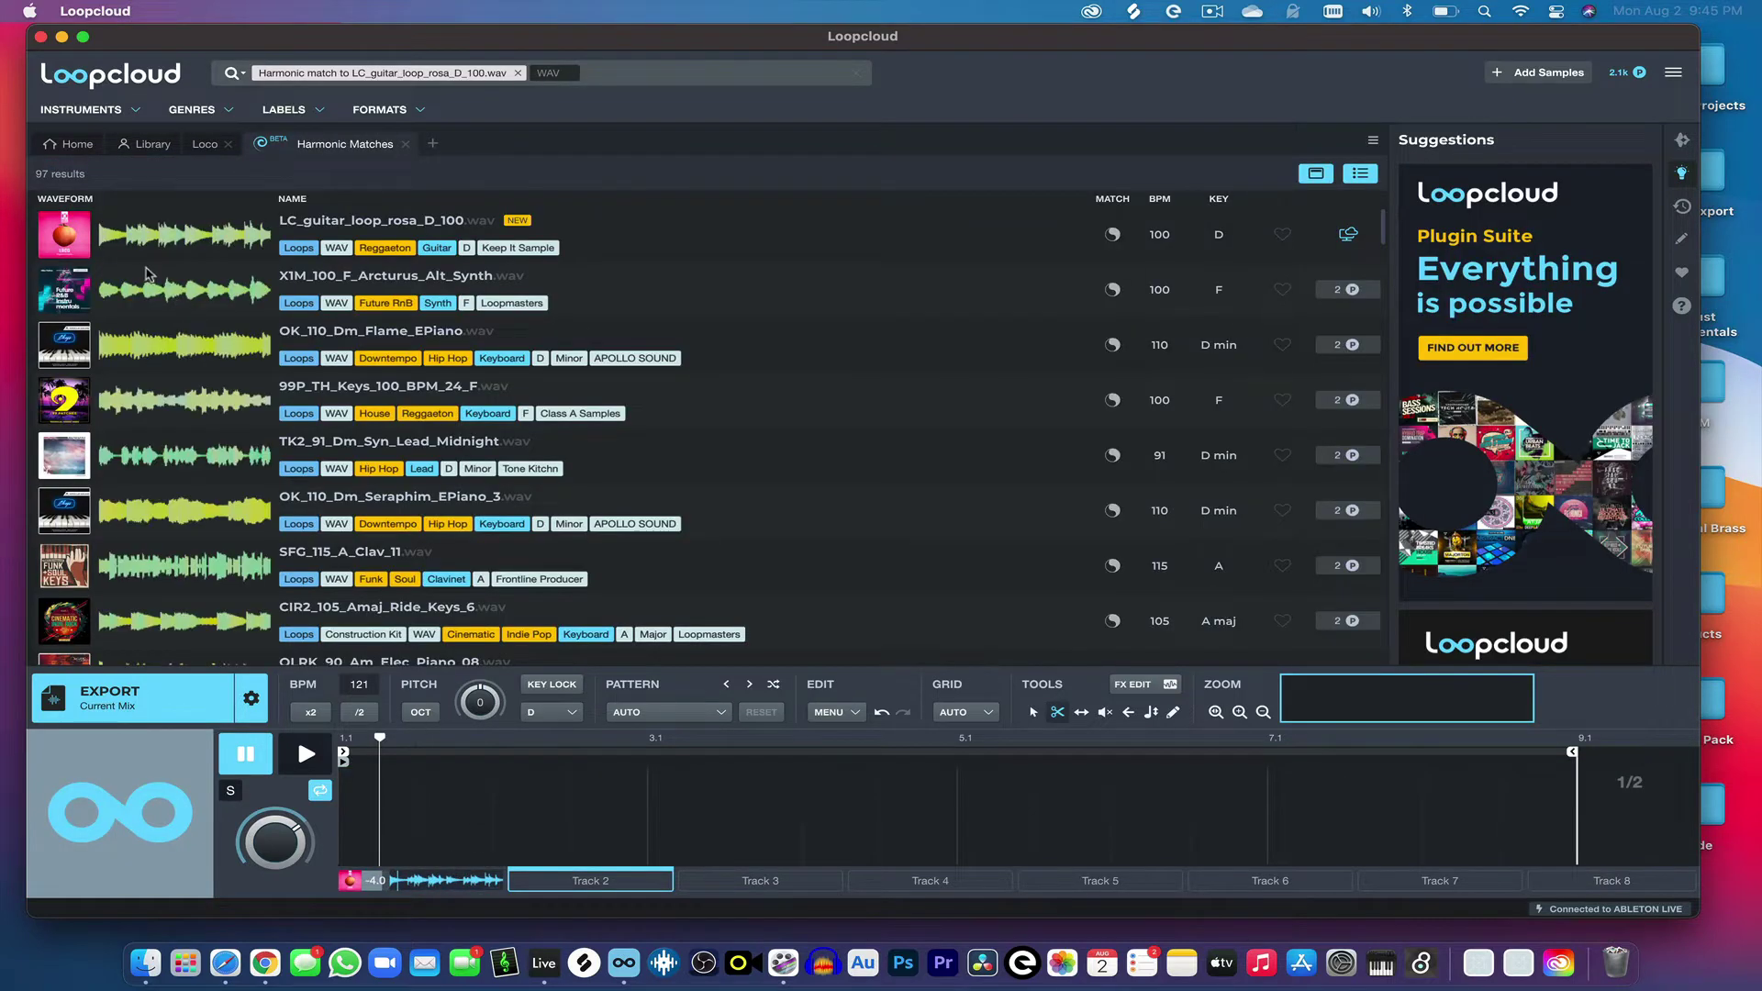
{"action": "left_click", "coordinate": [92, 295]}
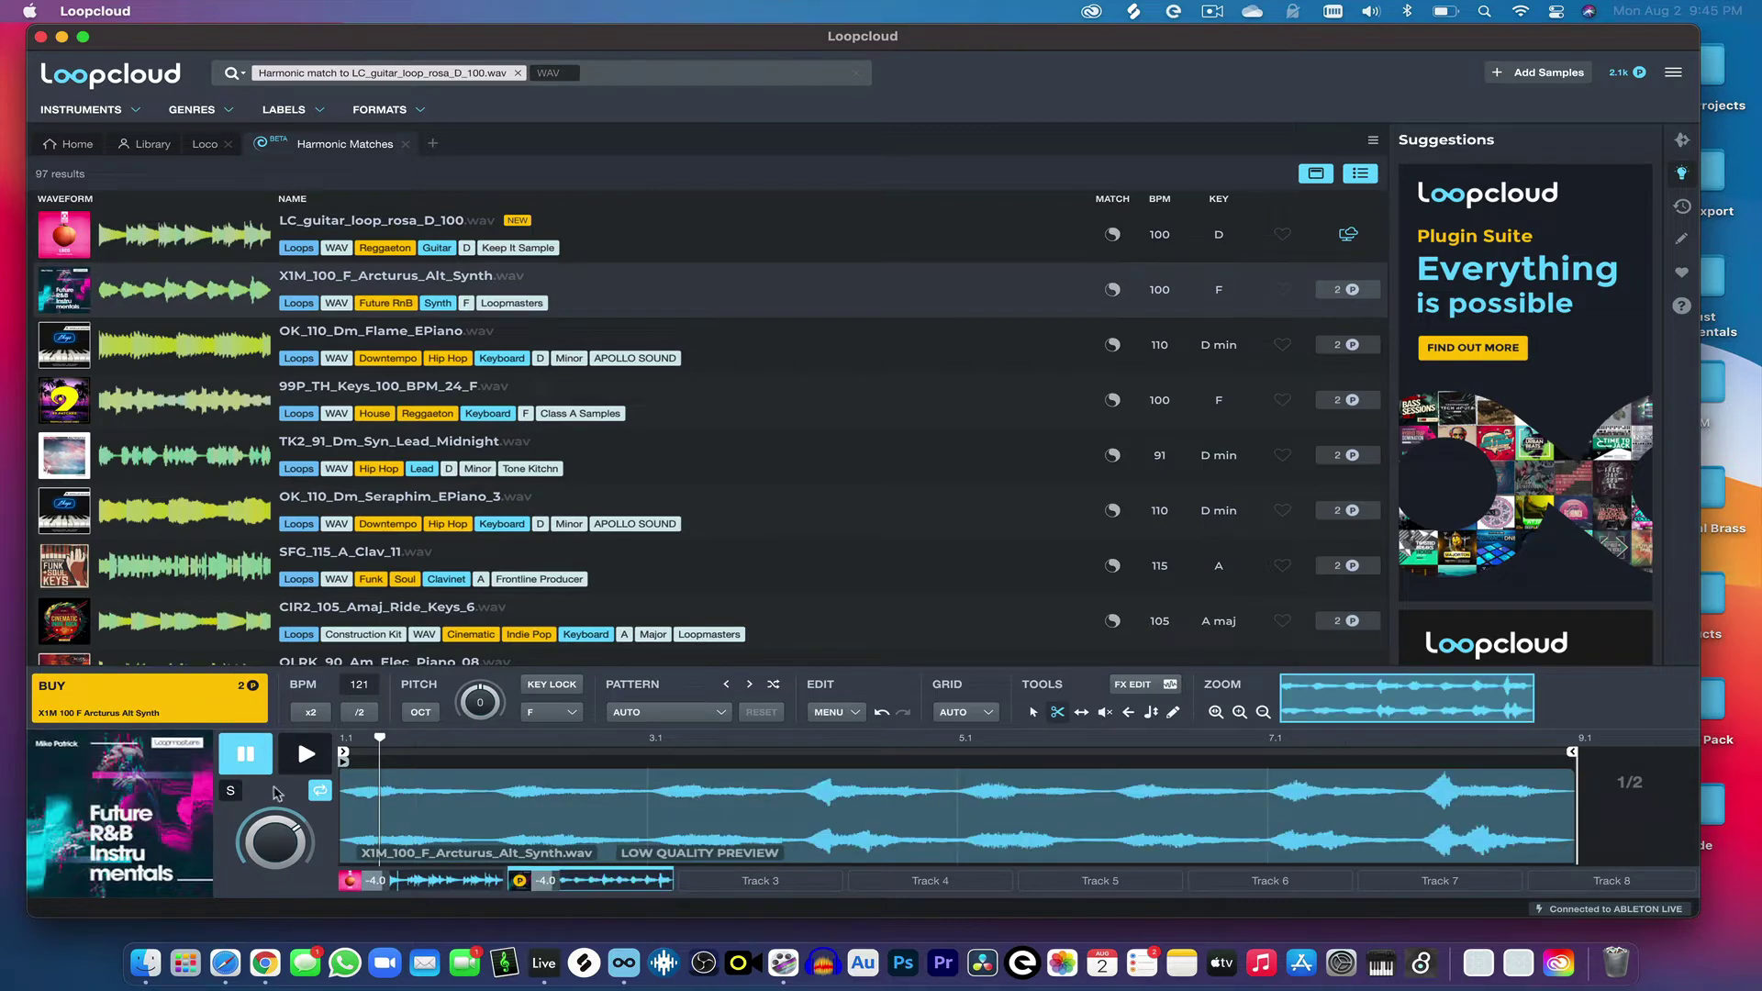
- Play the synth preview, audition OK_110_Dm_Flame_EPiano and TK2_91_Dm_Syn_Lead_Midnight, then pause
{"action": "left_click", "coordinate": [307, 756]}
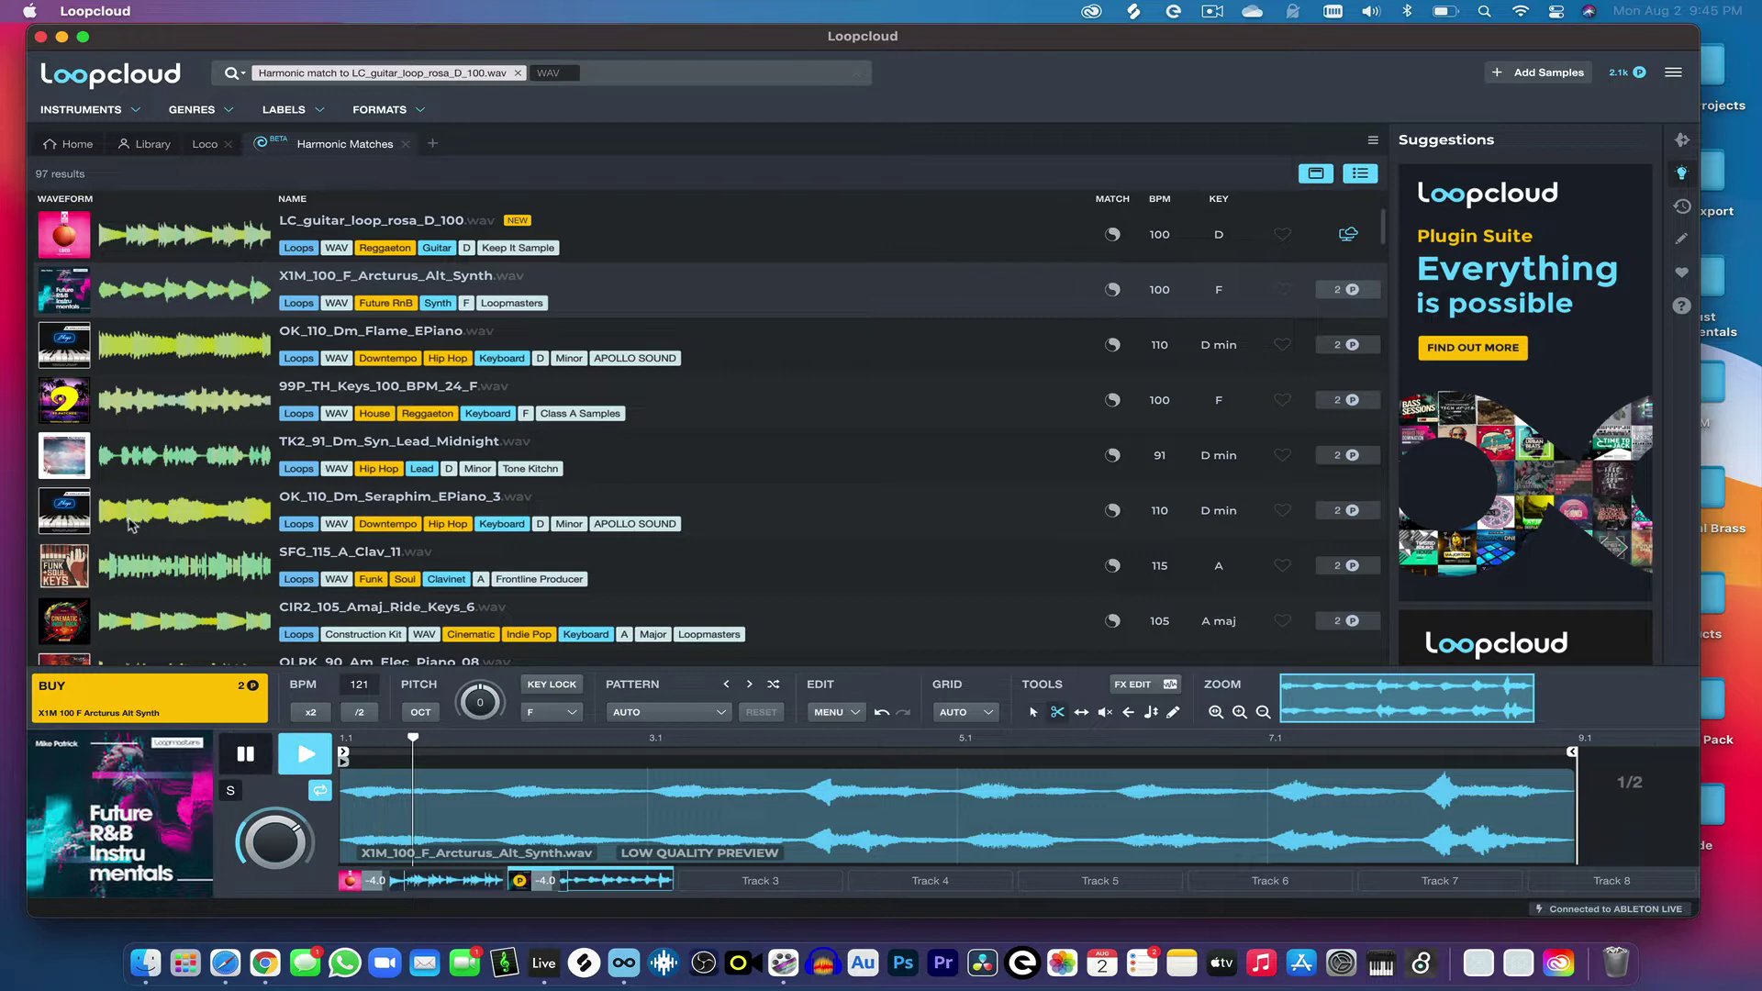
{"action": "left_click", "coordinate": [80, 353]}
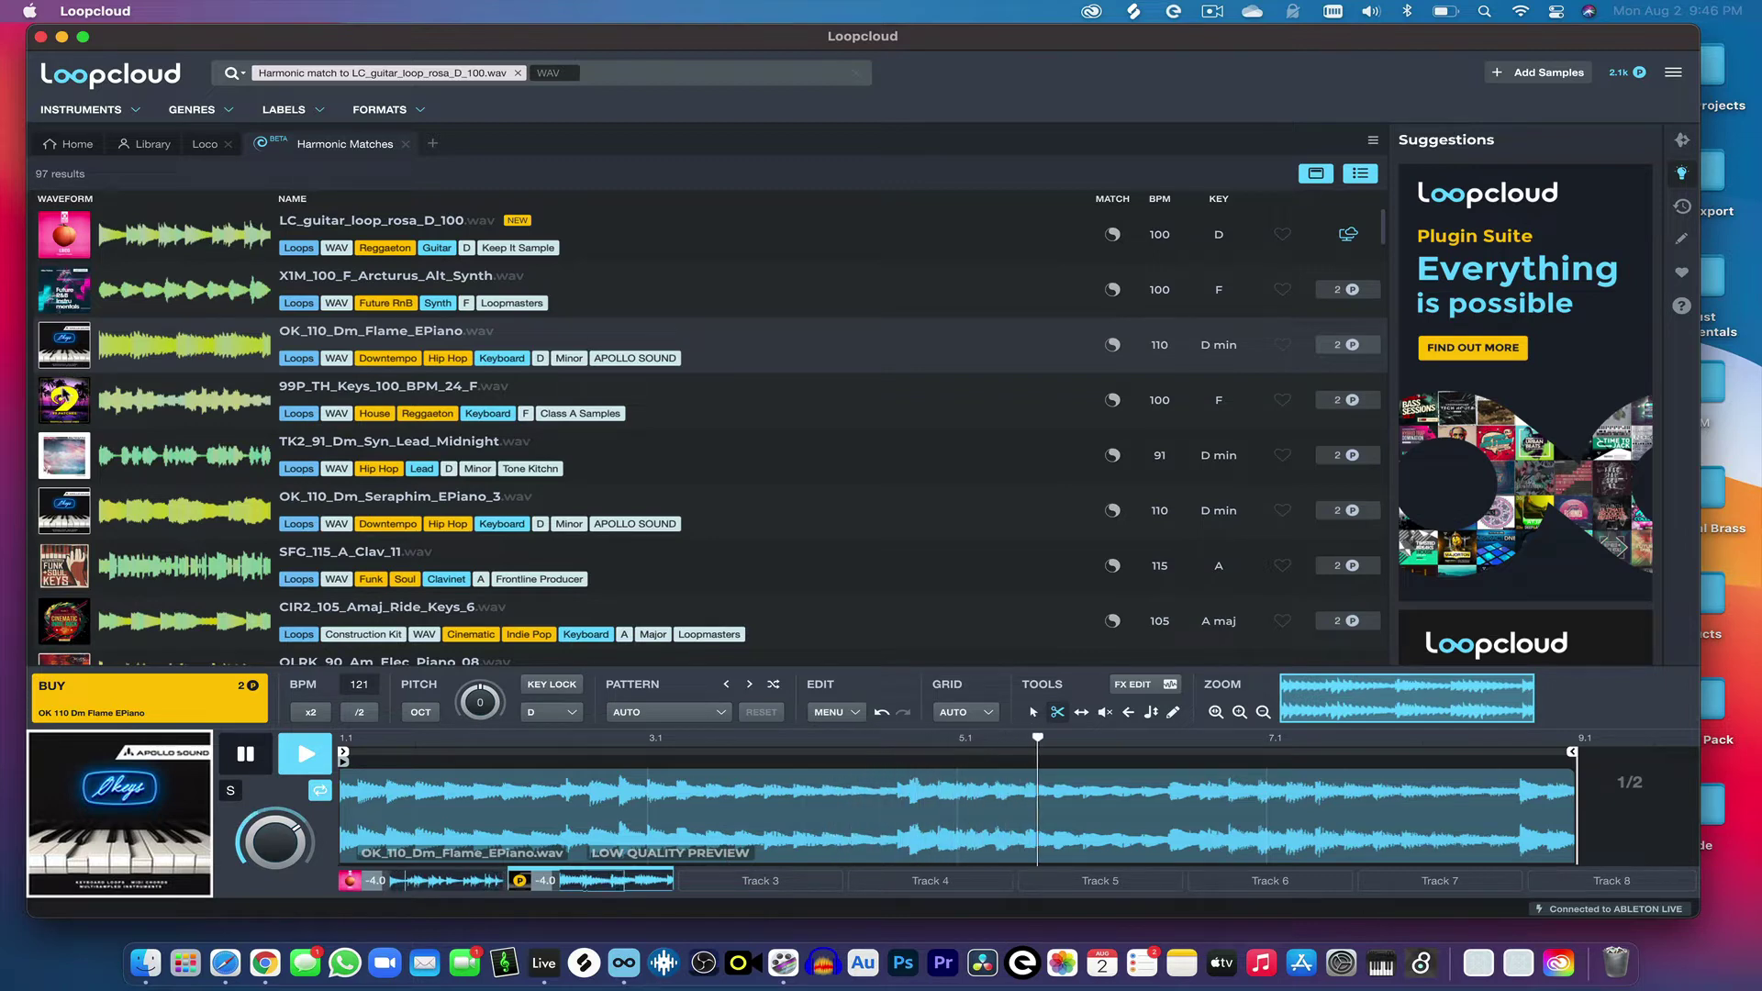
{"action": "left_click", "coordinate": [54, 459]}
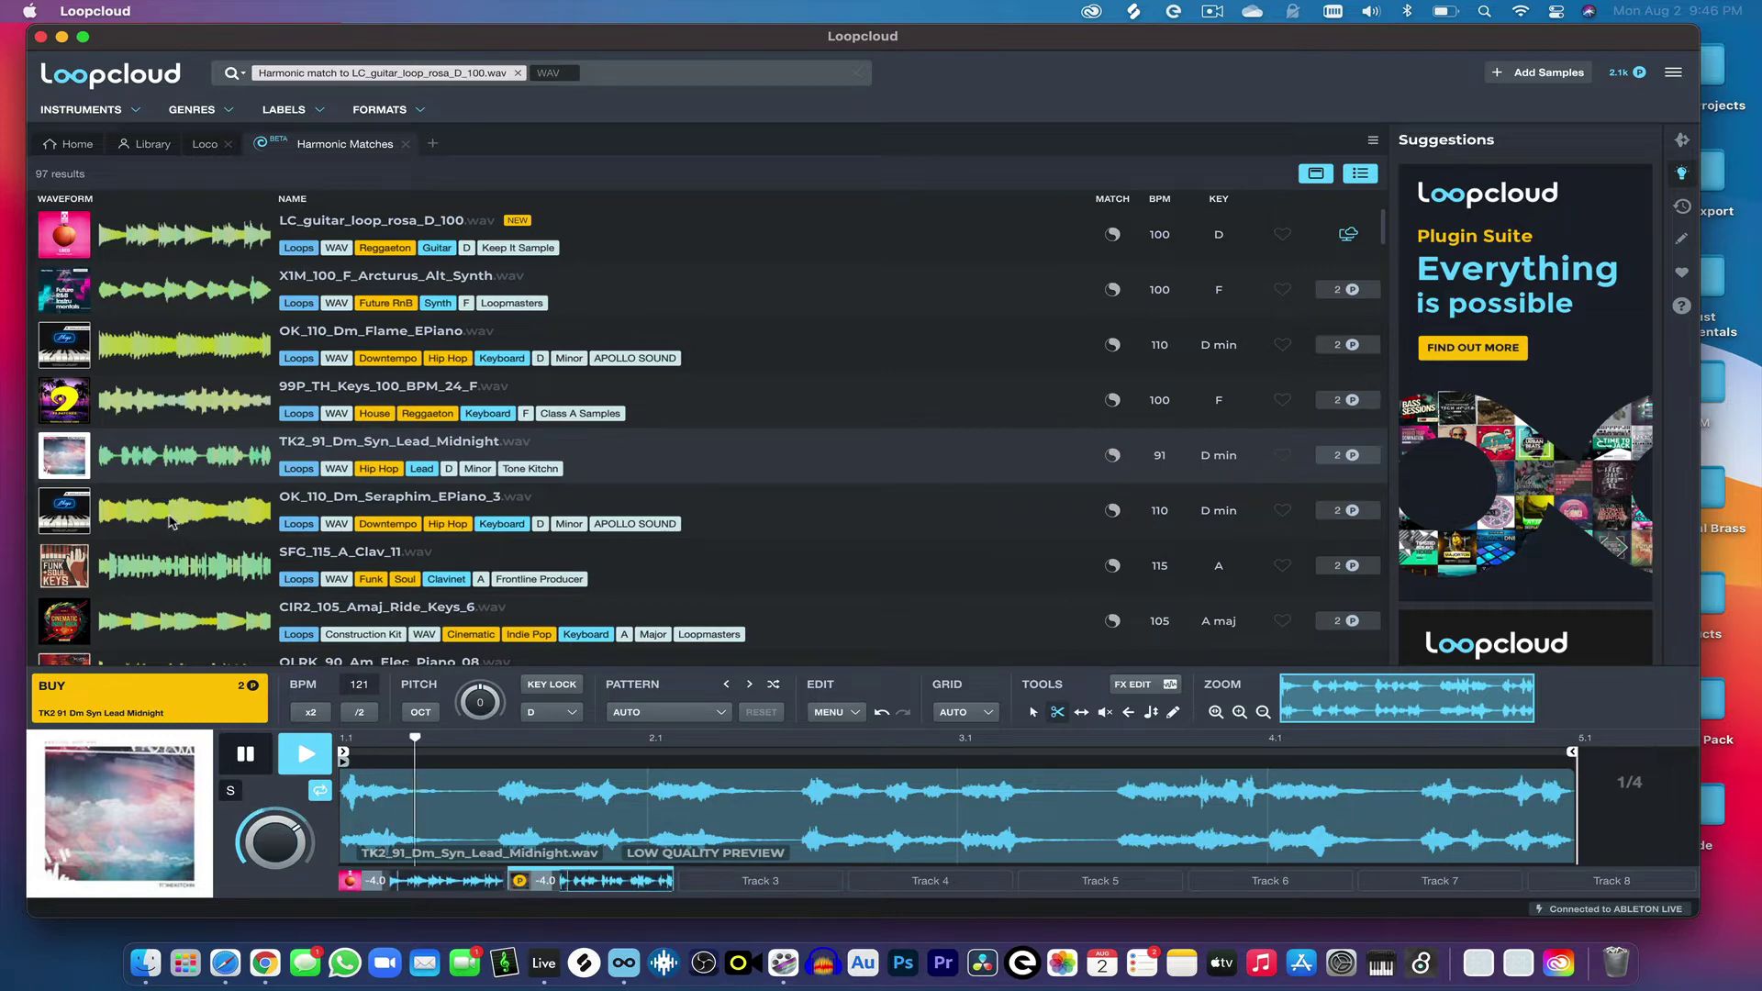
{"action": "left_click", "coordinate": [246, 758]}
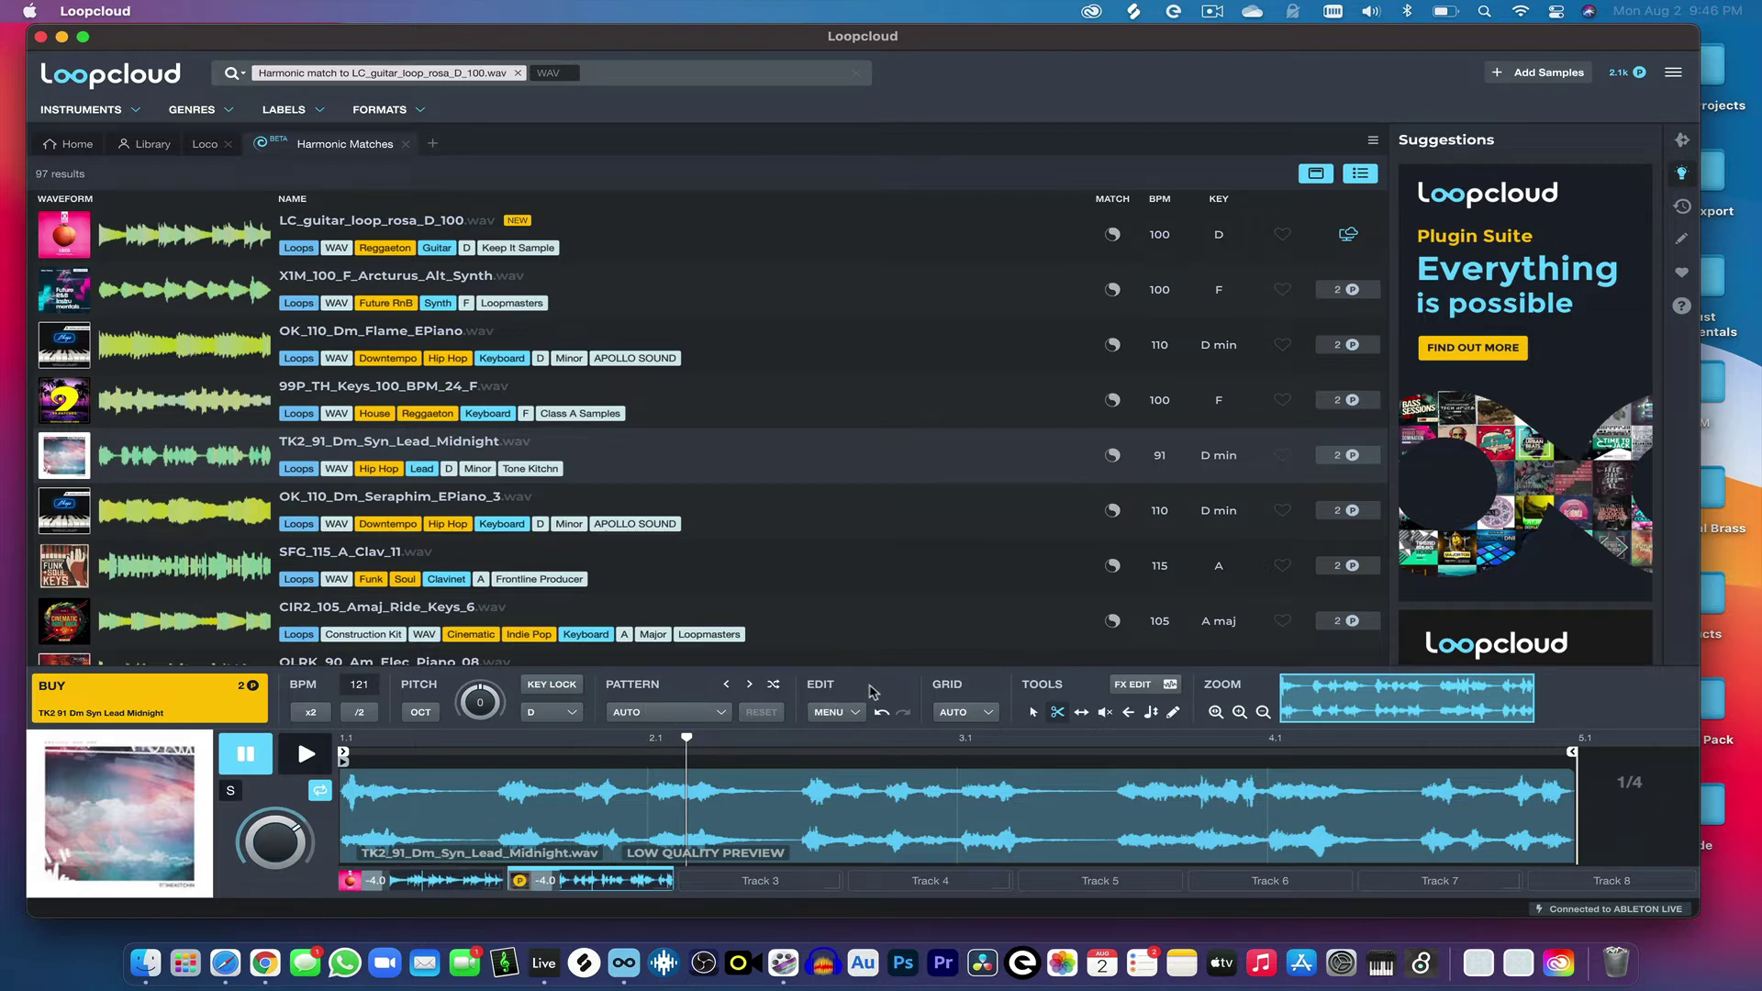
- Glance at the EDIT MENU options without choosing any, then buy TK2_91_Dm_Syn_Lead_Midnight
{"action": "left_click", "coordinate": [829, 713]}
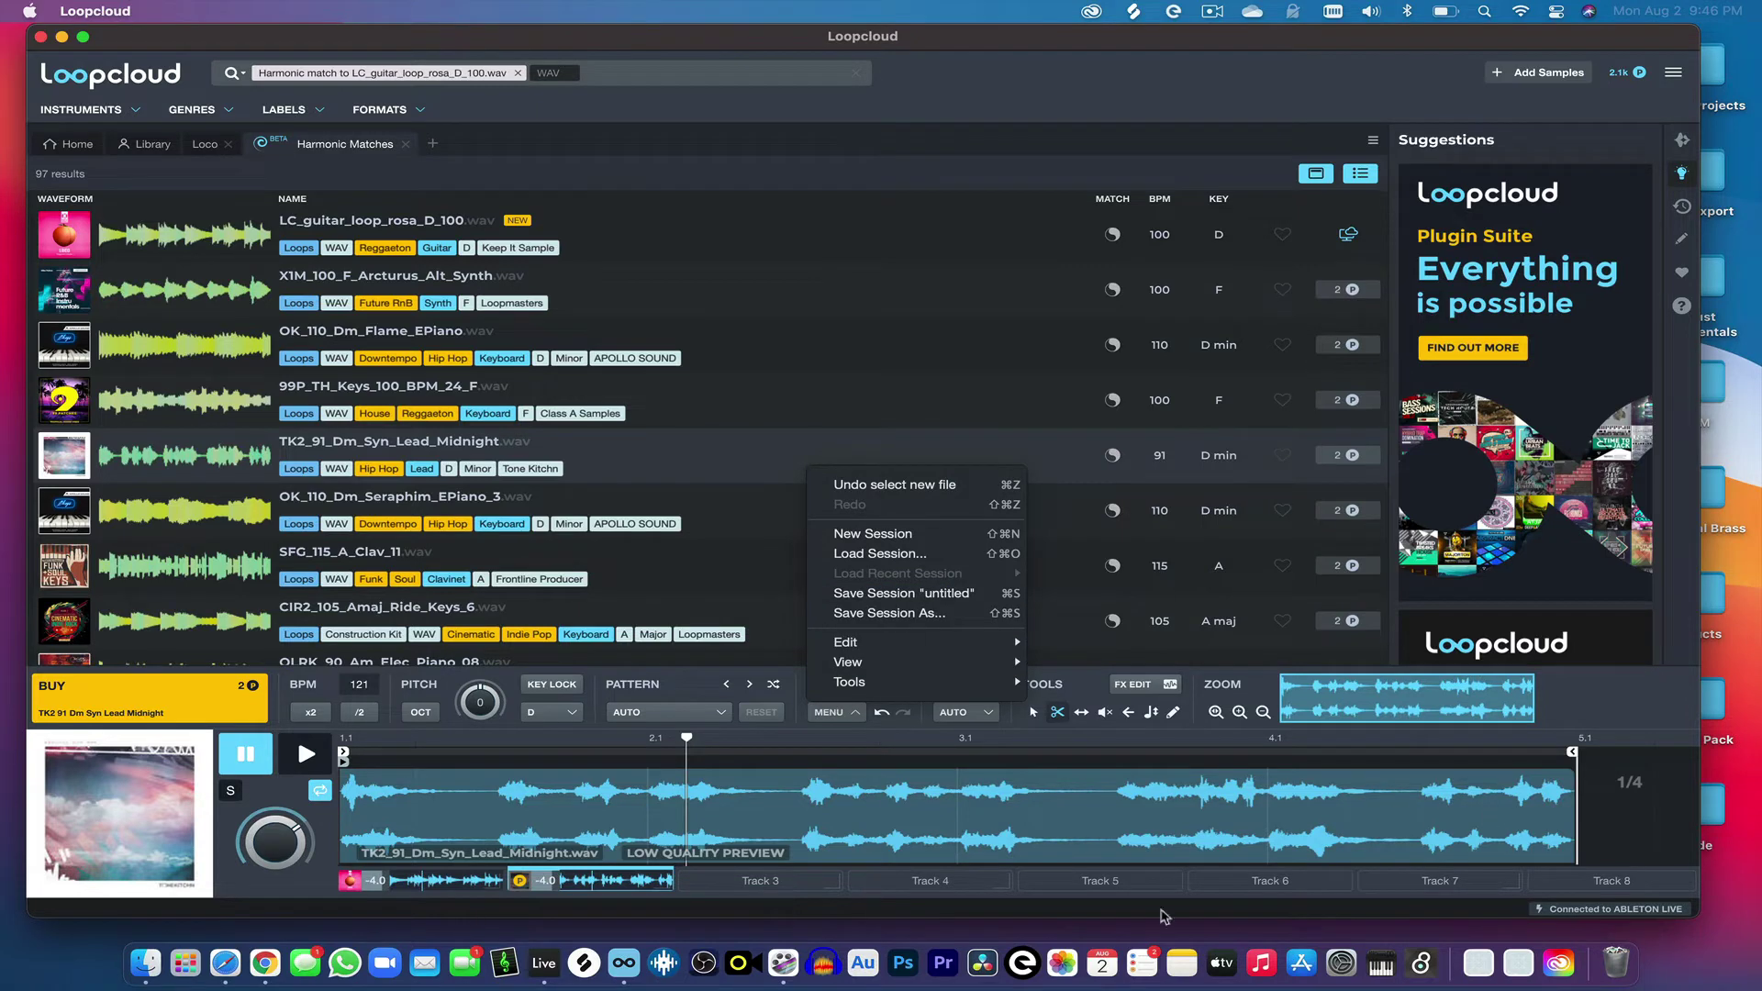
{"action": "left_click", "coordinate": [982, 752]}
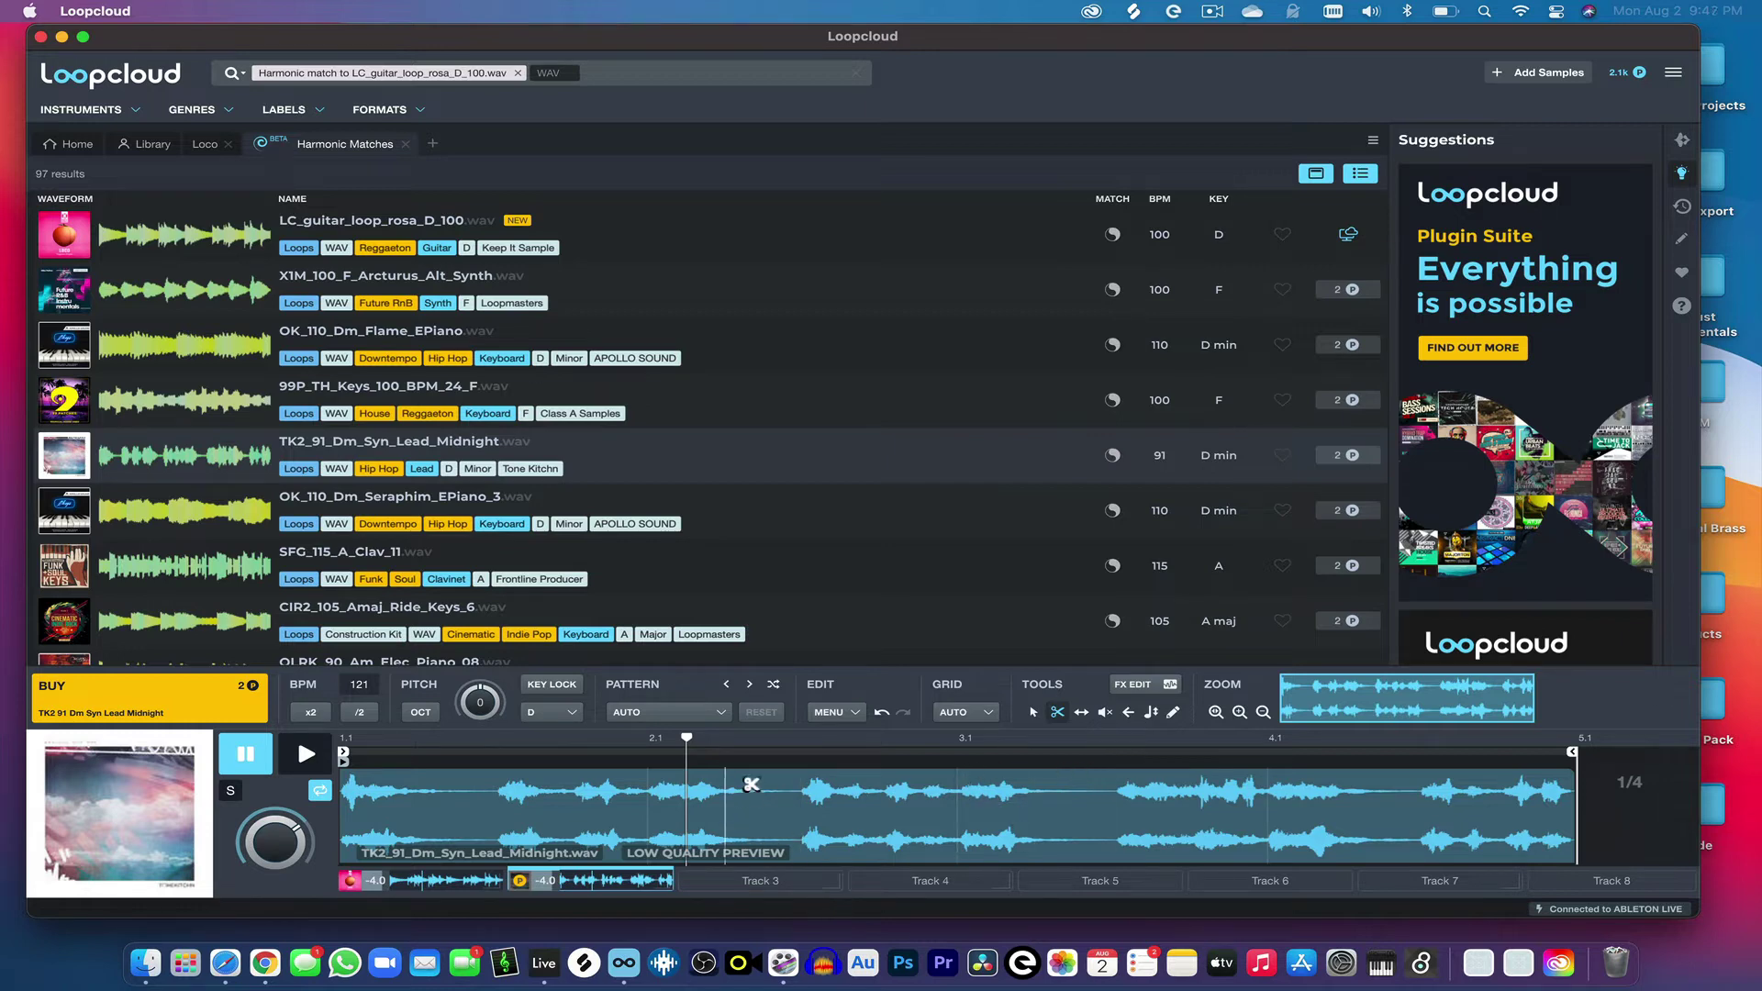
{"action": "left_click", "coordinate": [223, 704]}
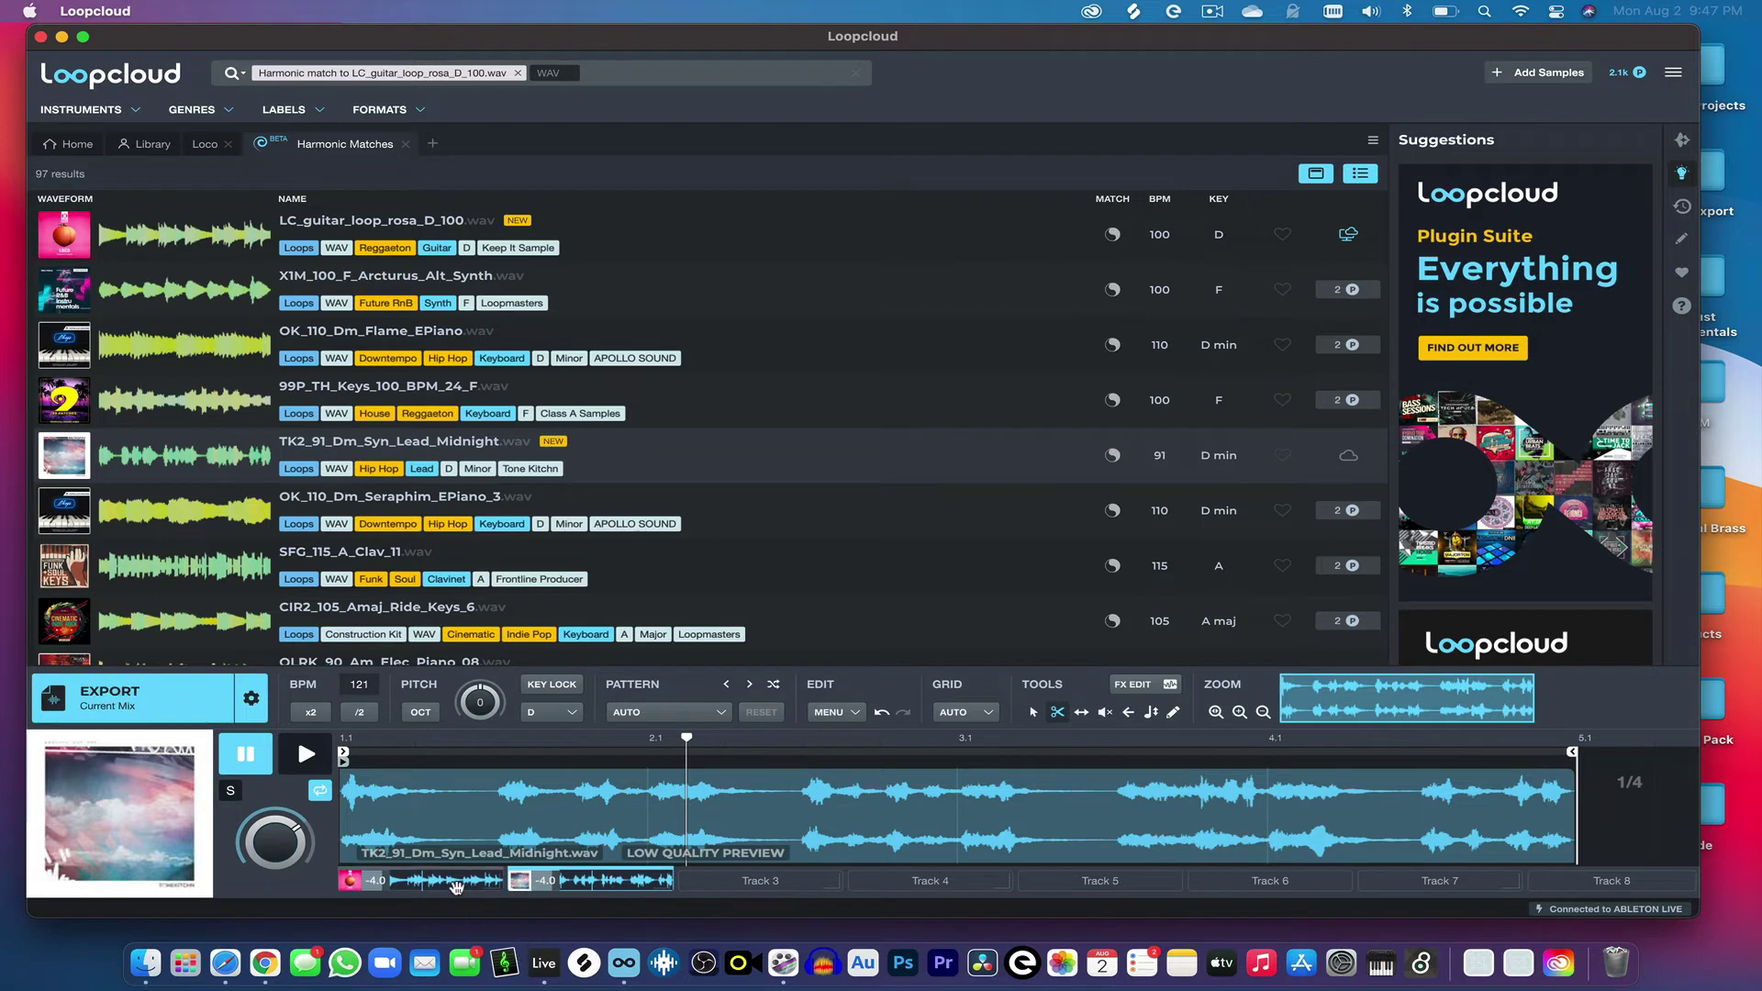
- Reload the guitar loop into the player, nudge the Loopcloud window right, and switch to Ableton Live
{"action": "left_click", "coordinate": [408, 881]}
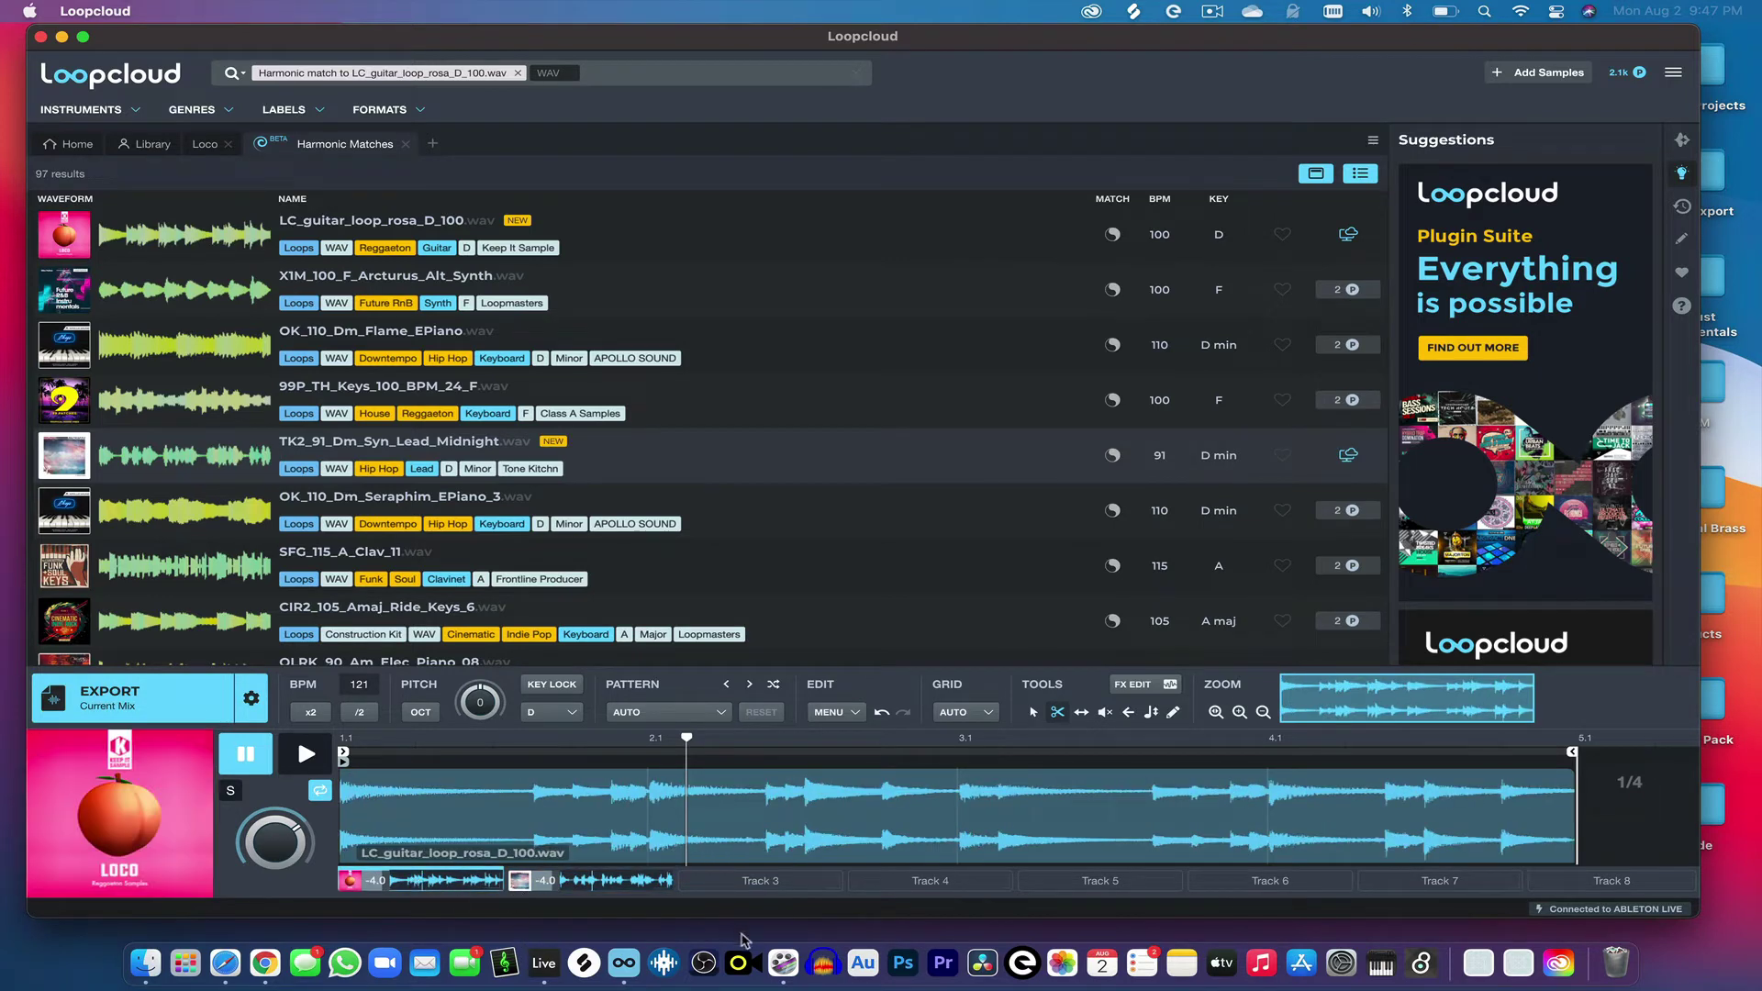
{"action": "left_click_drag", "start_coordinate": [362, 42], "coordinate": [404, 46]}
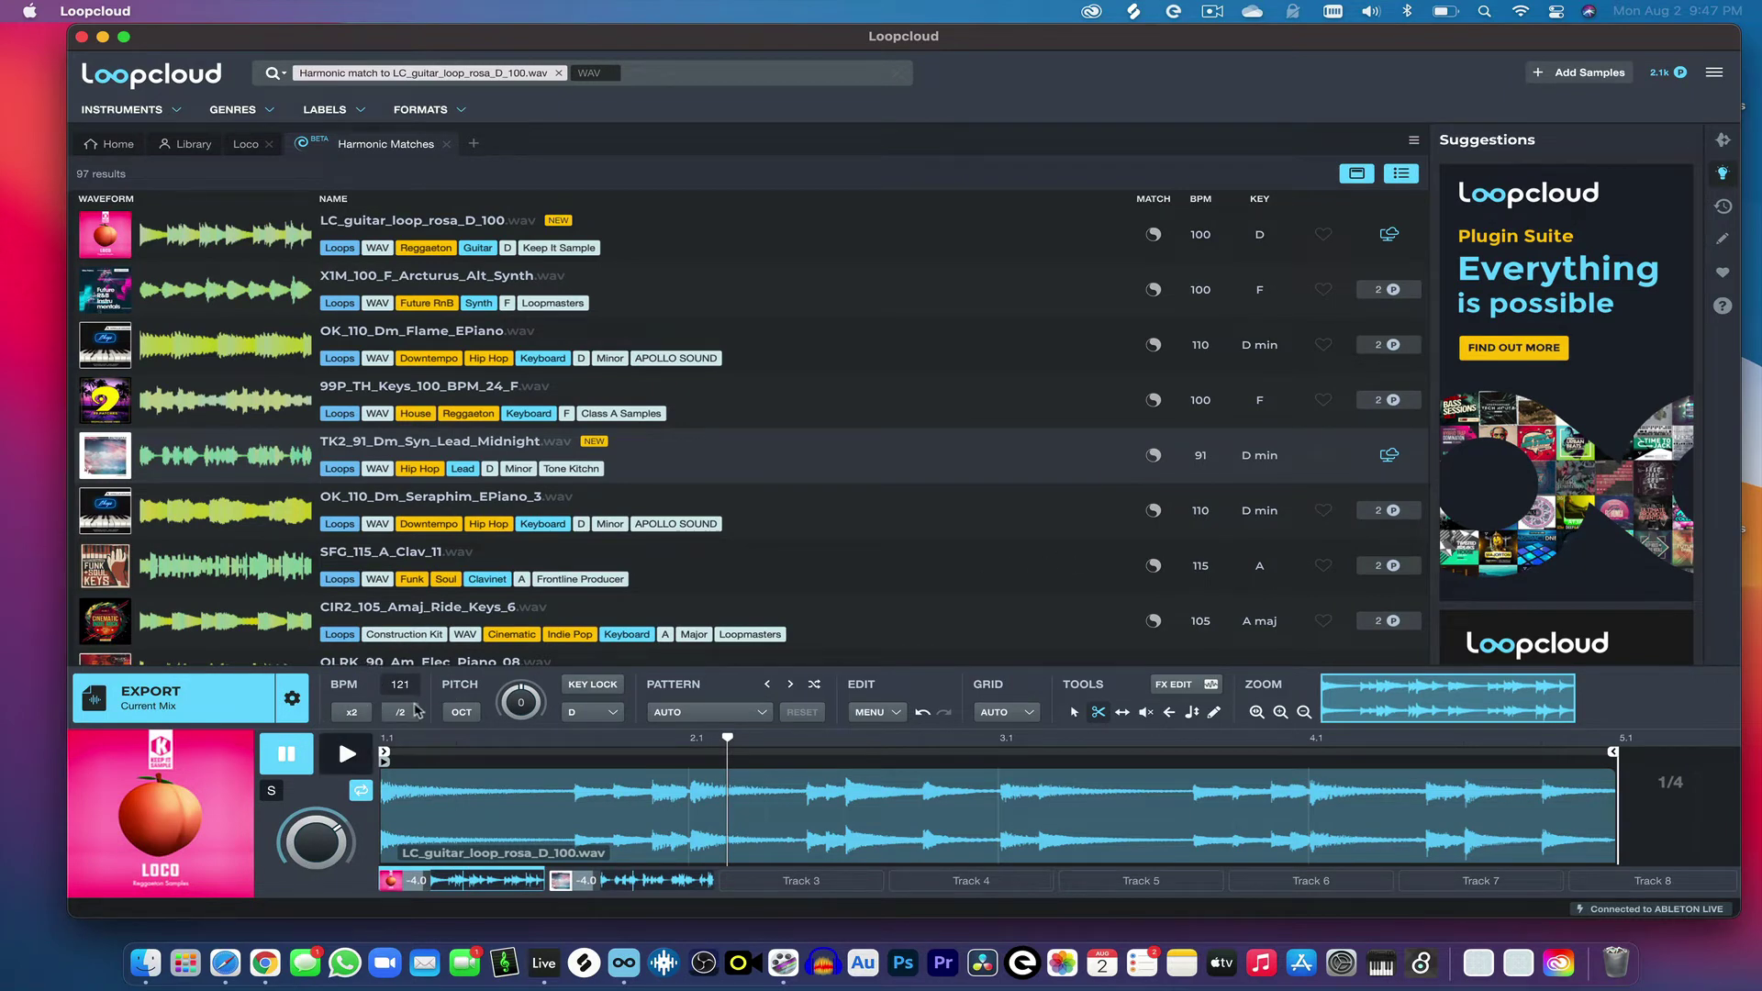
{"action": "left_click", "coordinate": [544, 963]}
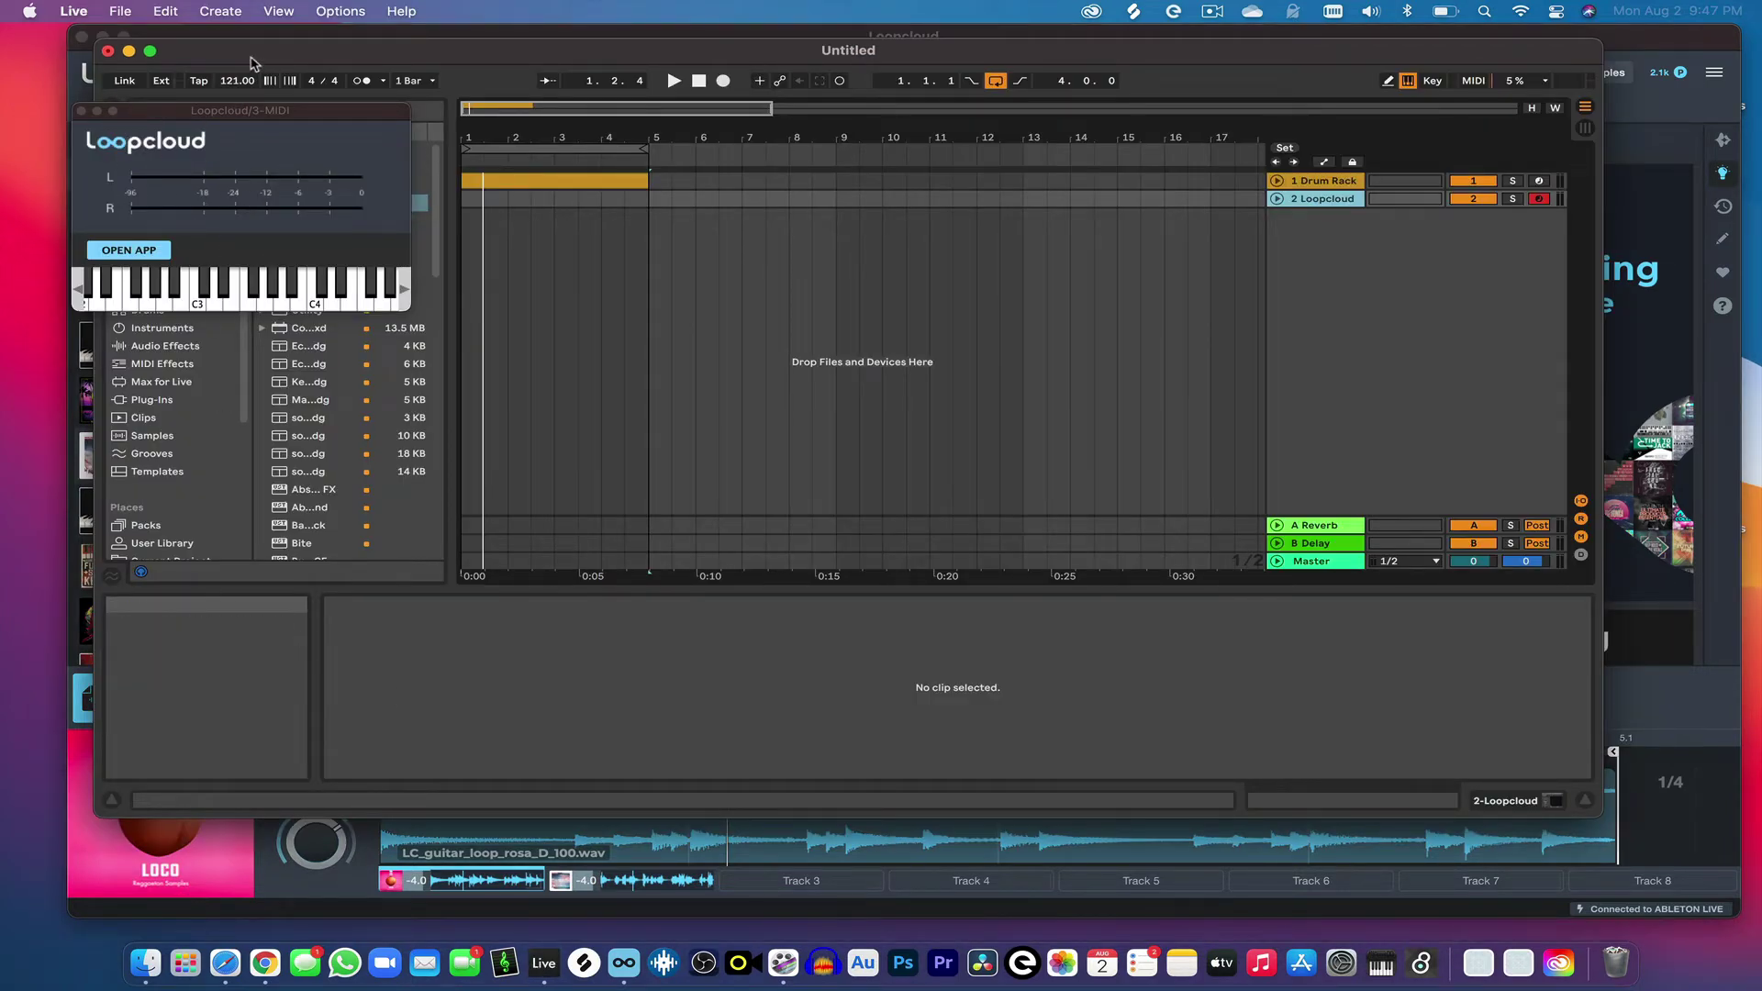
- Set the tempo to 121 BPM and drag the guitar and Midnight synth loops onto new audio tracks
{"action": "left_click_drag", "start_coordinate": [251, 54], "coordinate": [667, 60]}
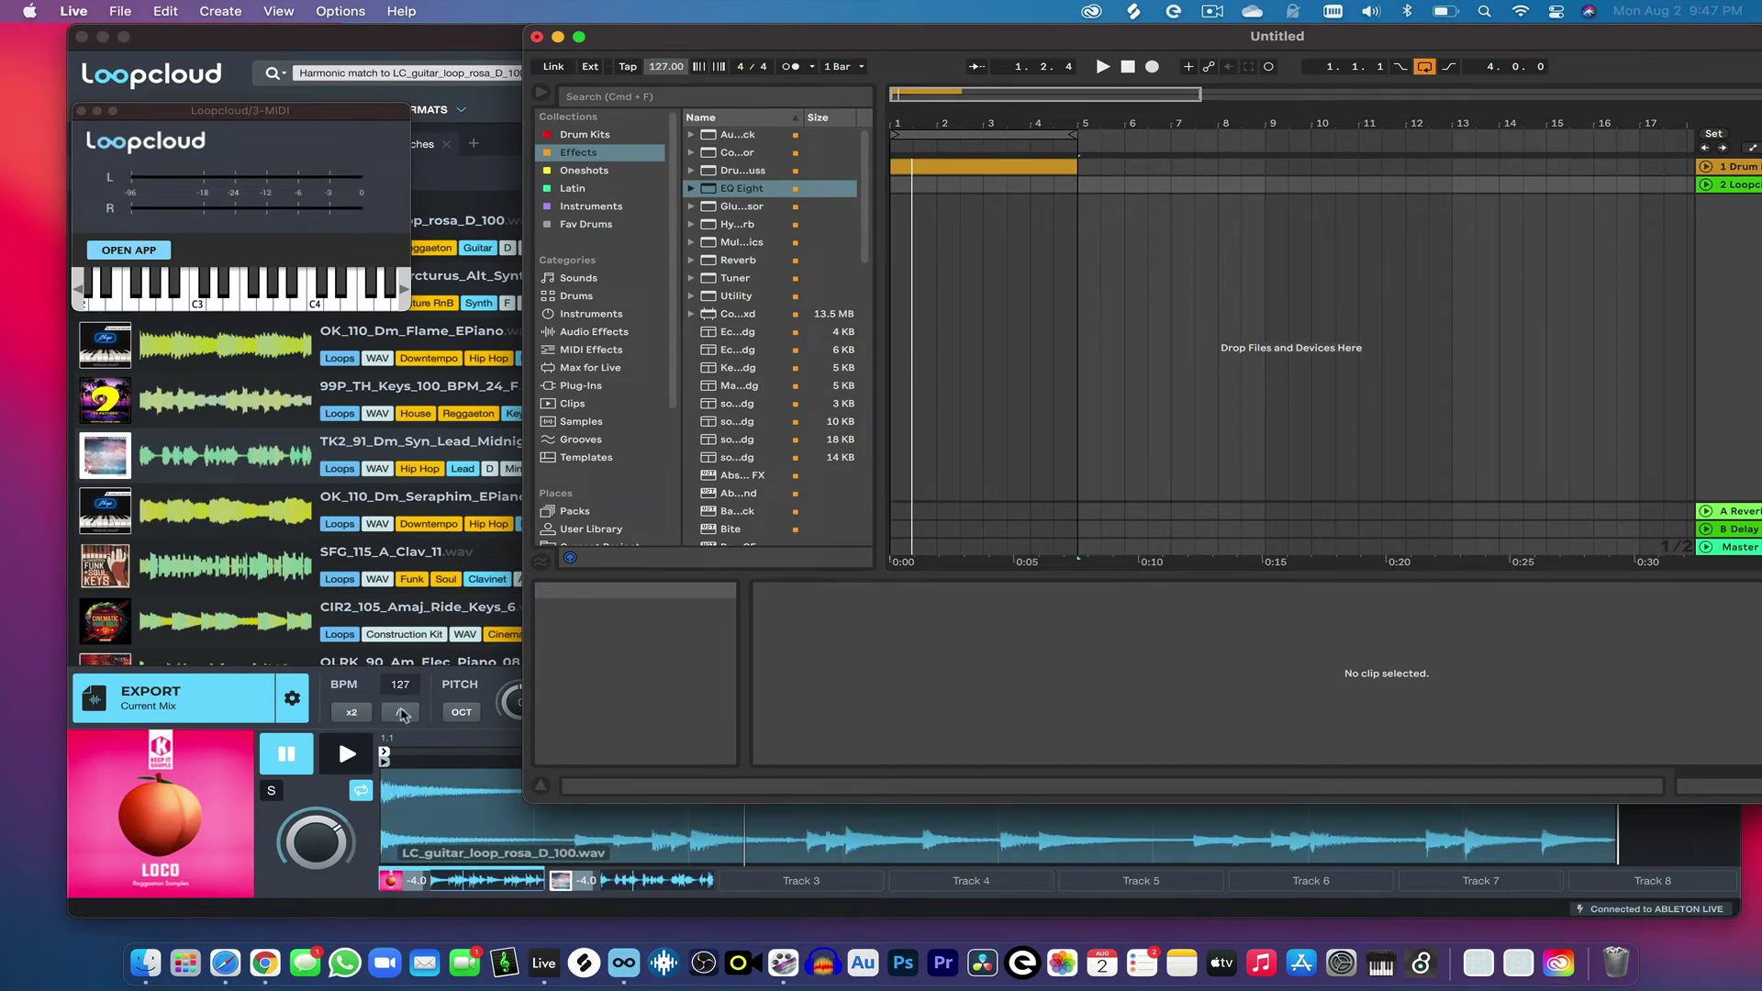
{"action": "left_click_drag", "start_coordinate": [666, 66], "coordinate": [342, 40]}
{"action": "left_click", "coordinate": [449, 892]}
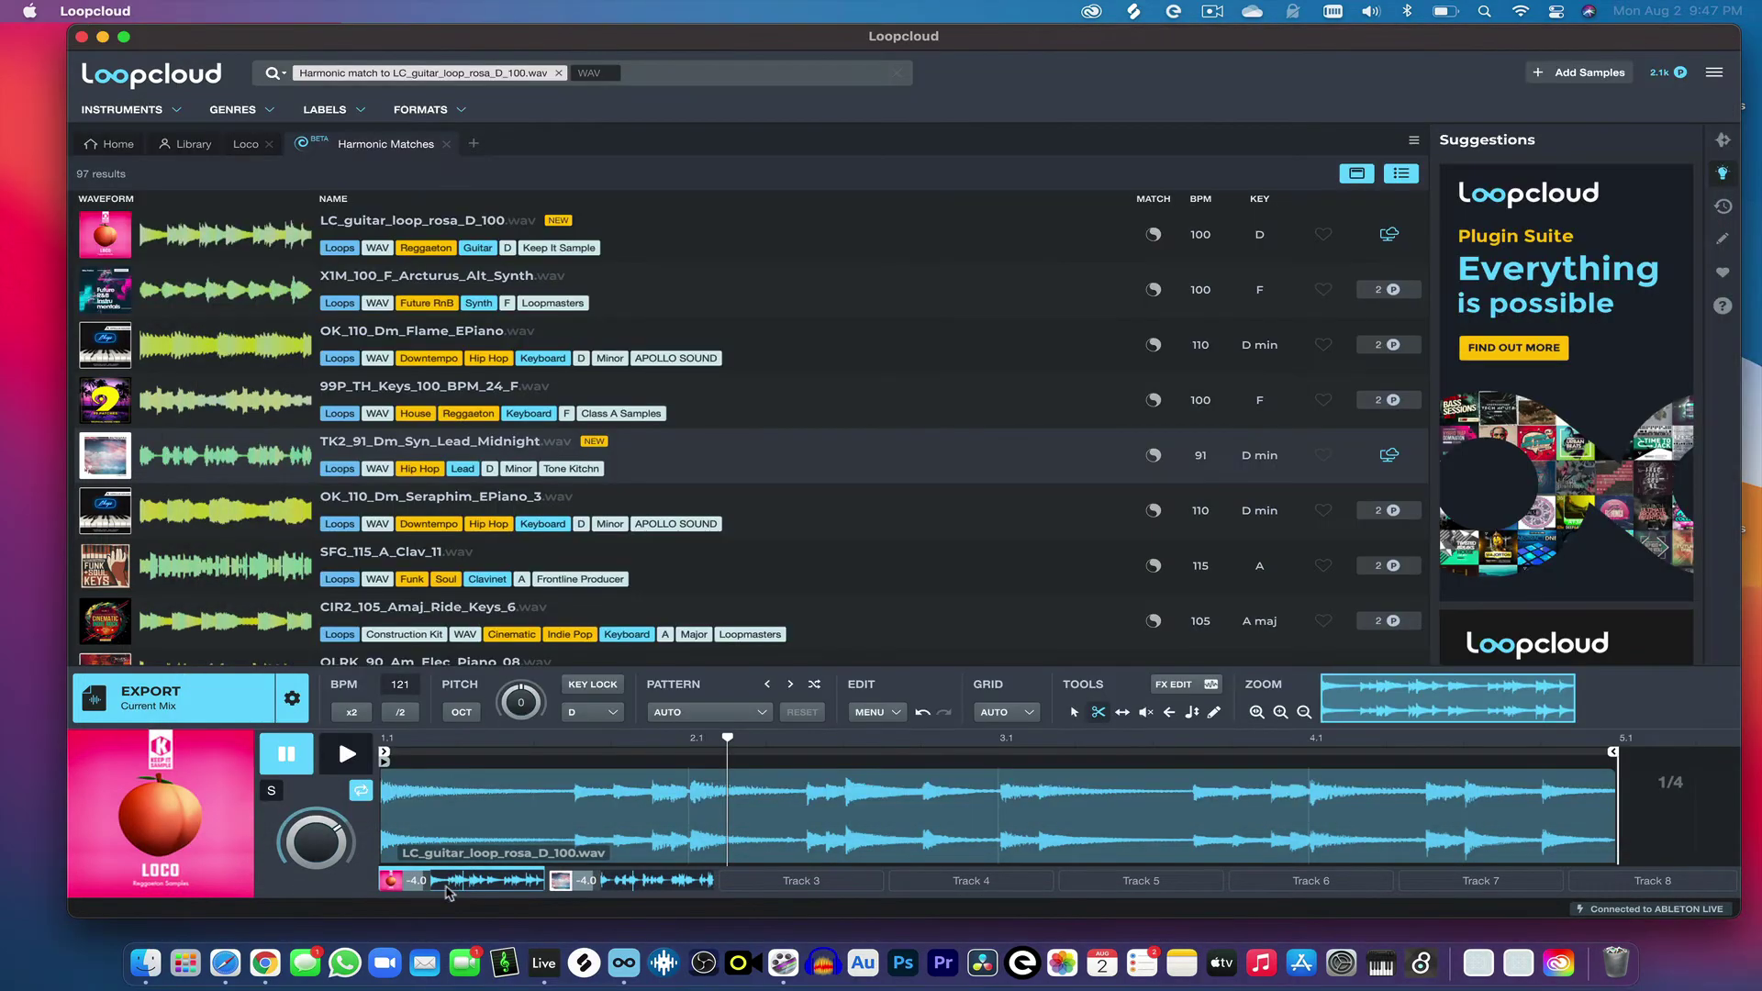
{"action": "left_click_drag", "start_coordinate": [473, 50], "coordinate": [1455, 51]}
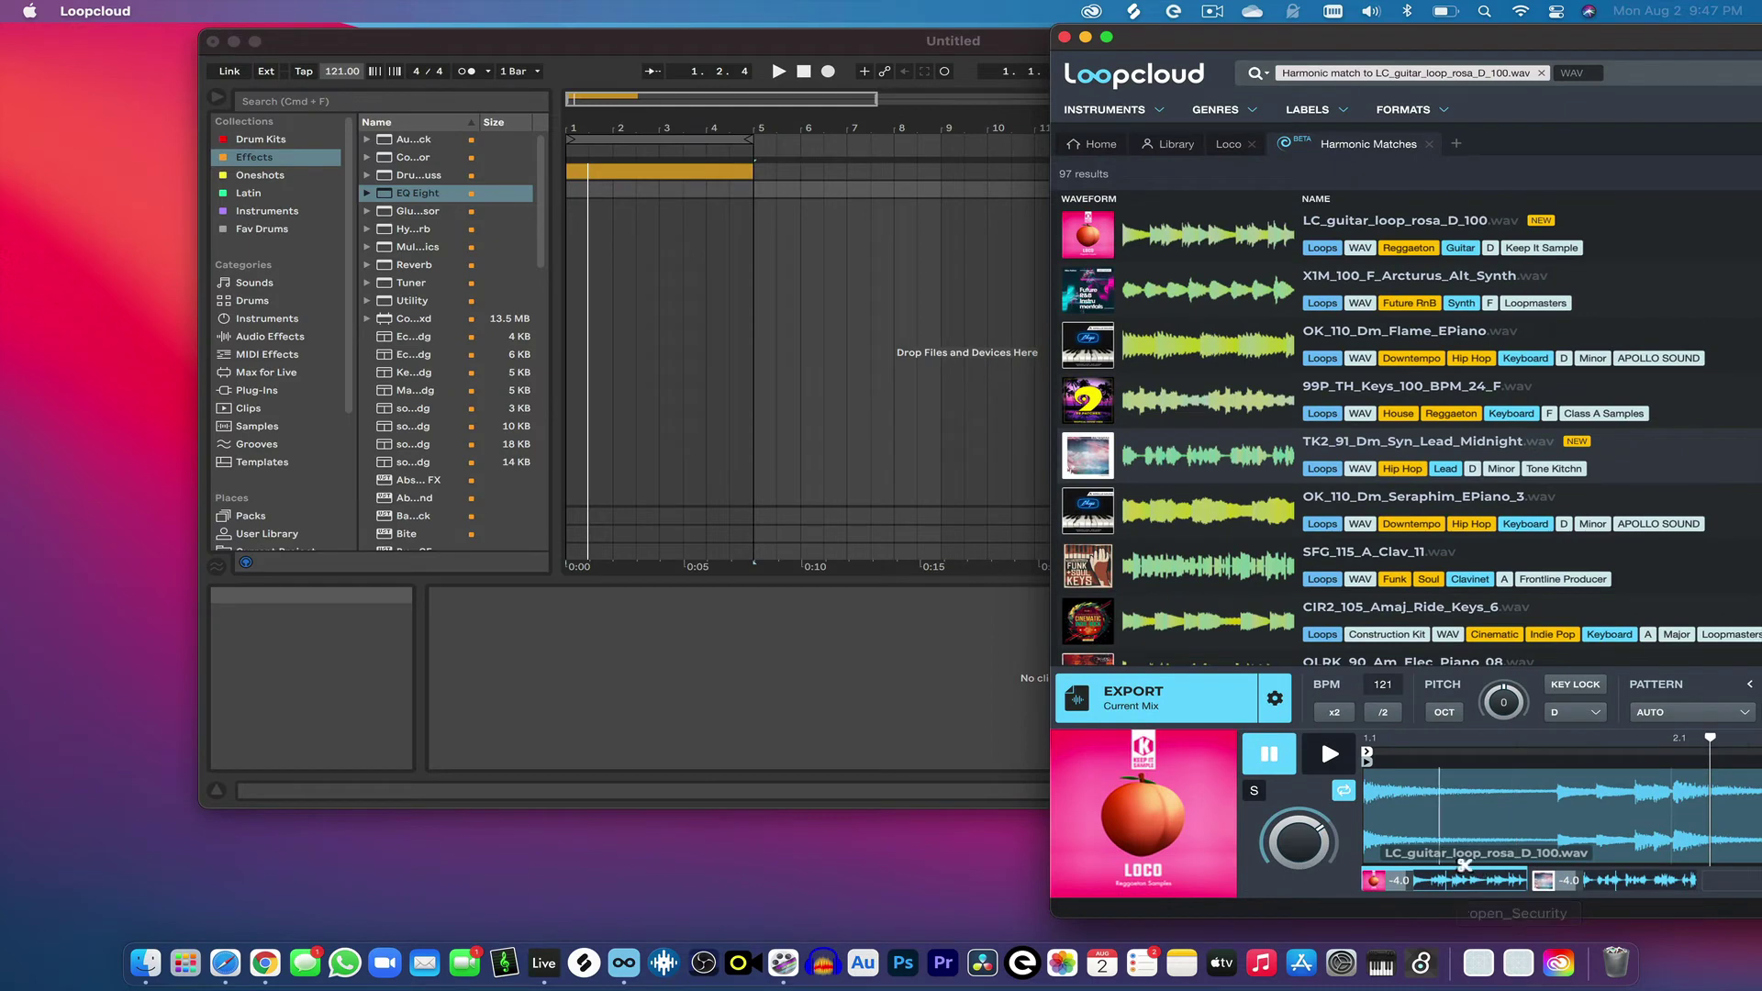
{"action": "left_click_drag", "start_coordinate": [1452, 875], "coordinate": [587, 339]}
{"action": "left_click_drag", "start_coordinate": [1630, 876], "coordinate": [578, 317]}
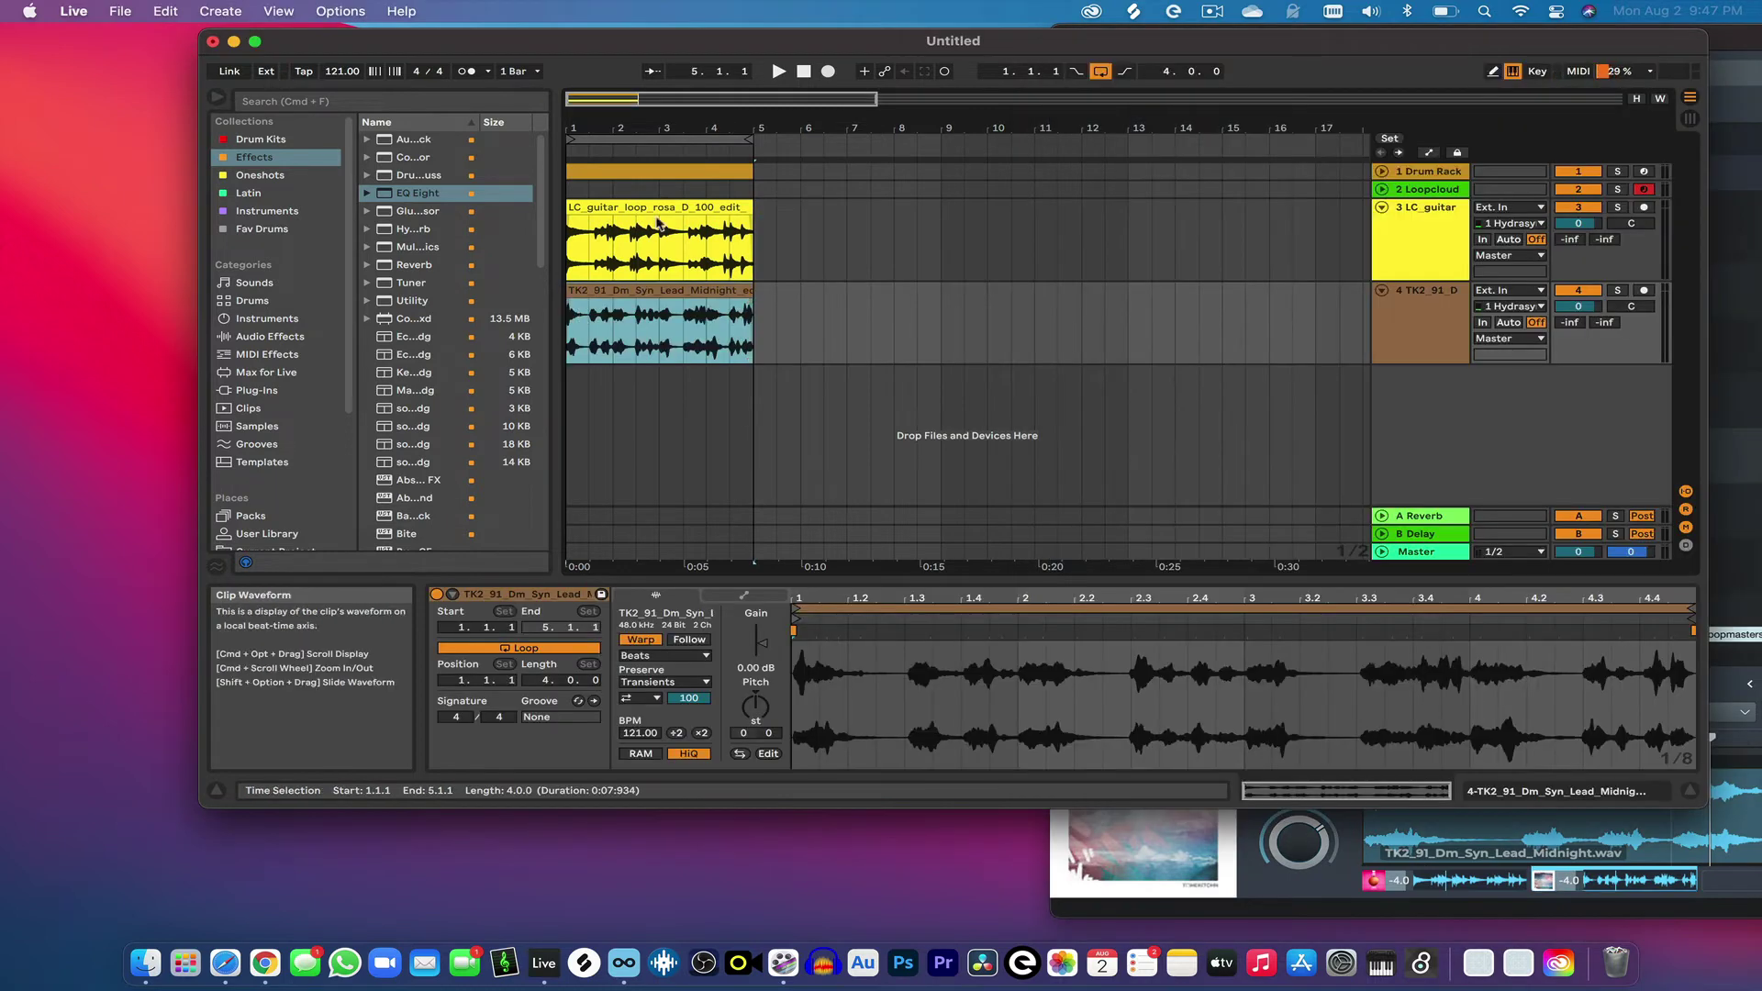
- Start arrangement playback and switch the synth lead clip's warp mode to Complex
{"action": "left_click_drag", "start_coordinate": [275, 37], "coordinate": [223, 28]}
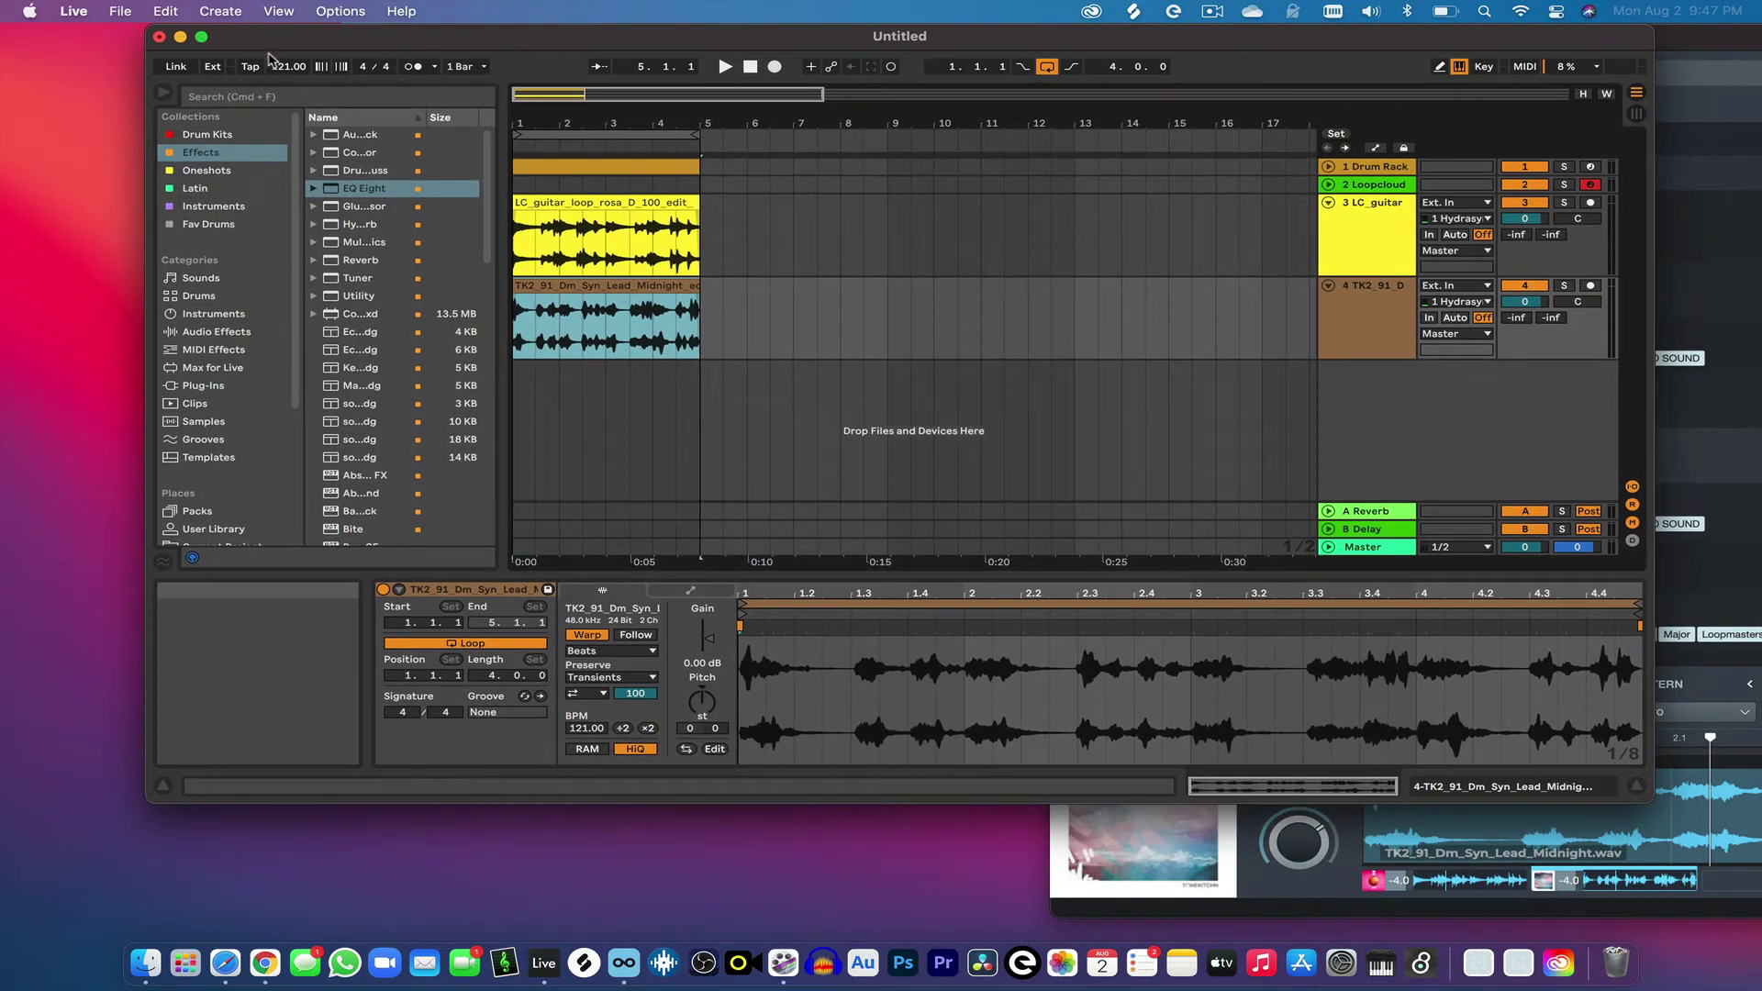
{"action": "key", "text": "space"}
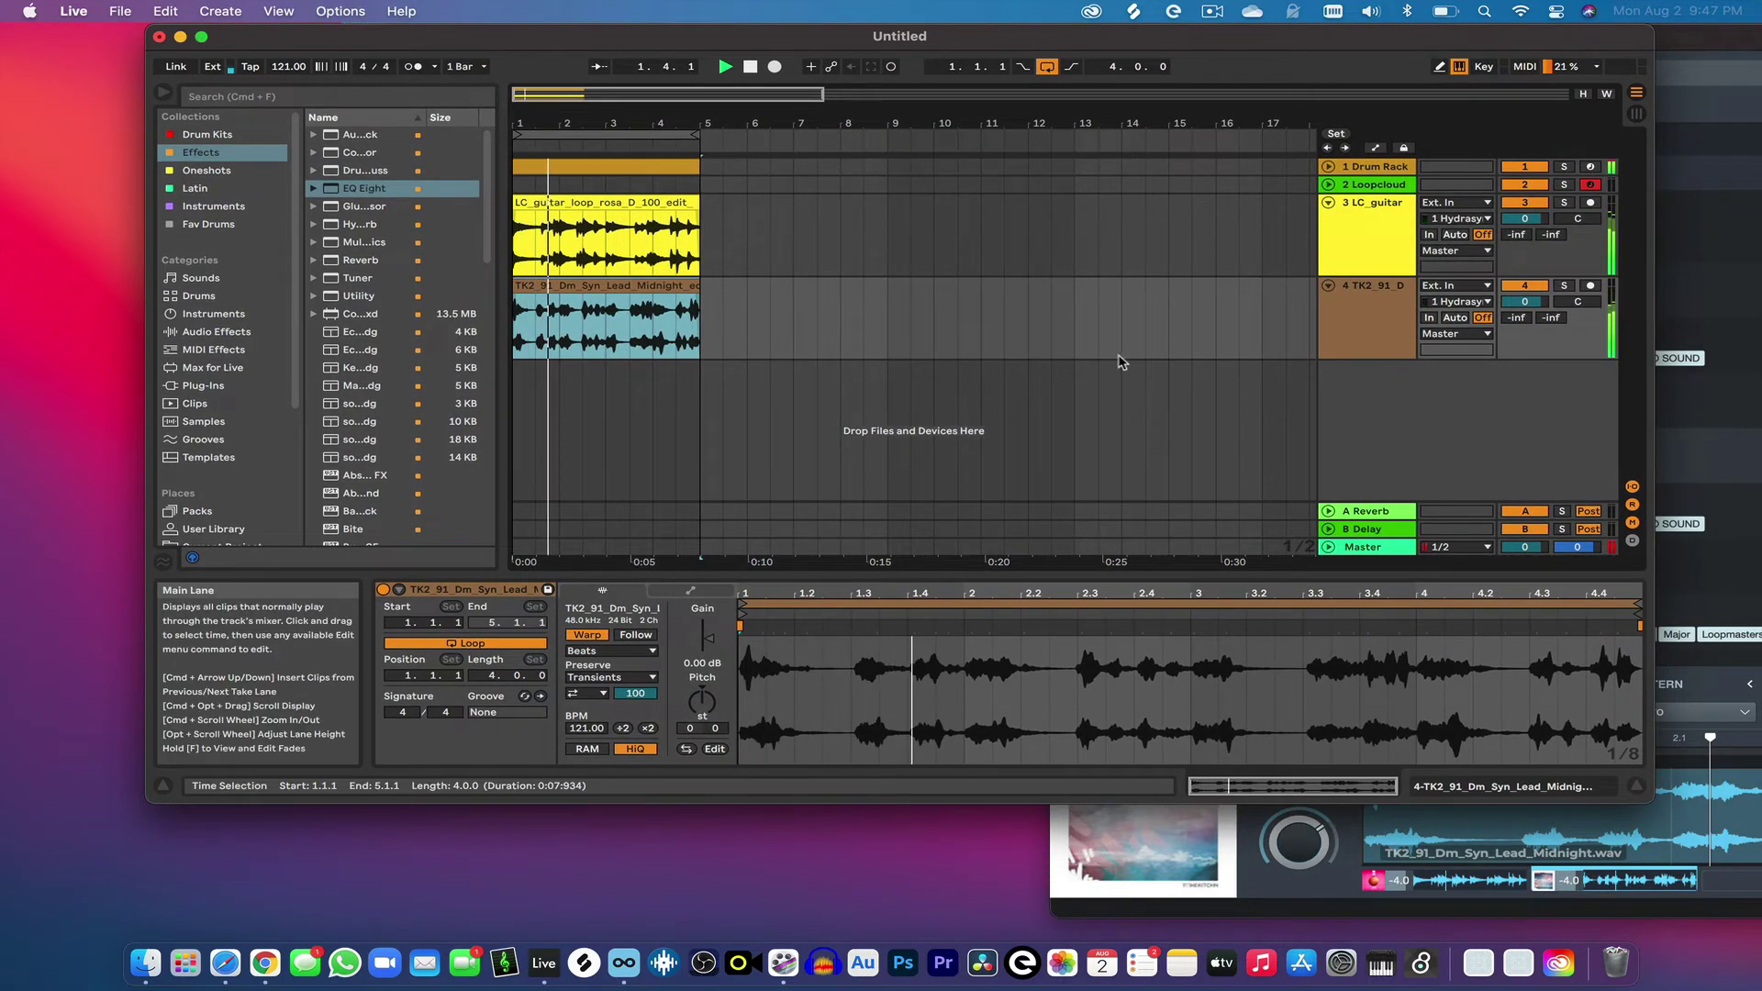
{"action": "right_click", "coordinate": [590, 287]}
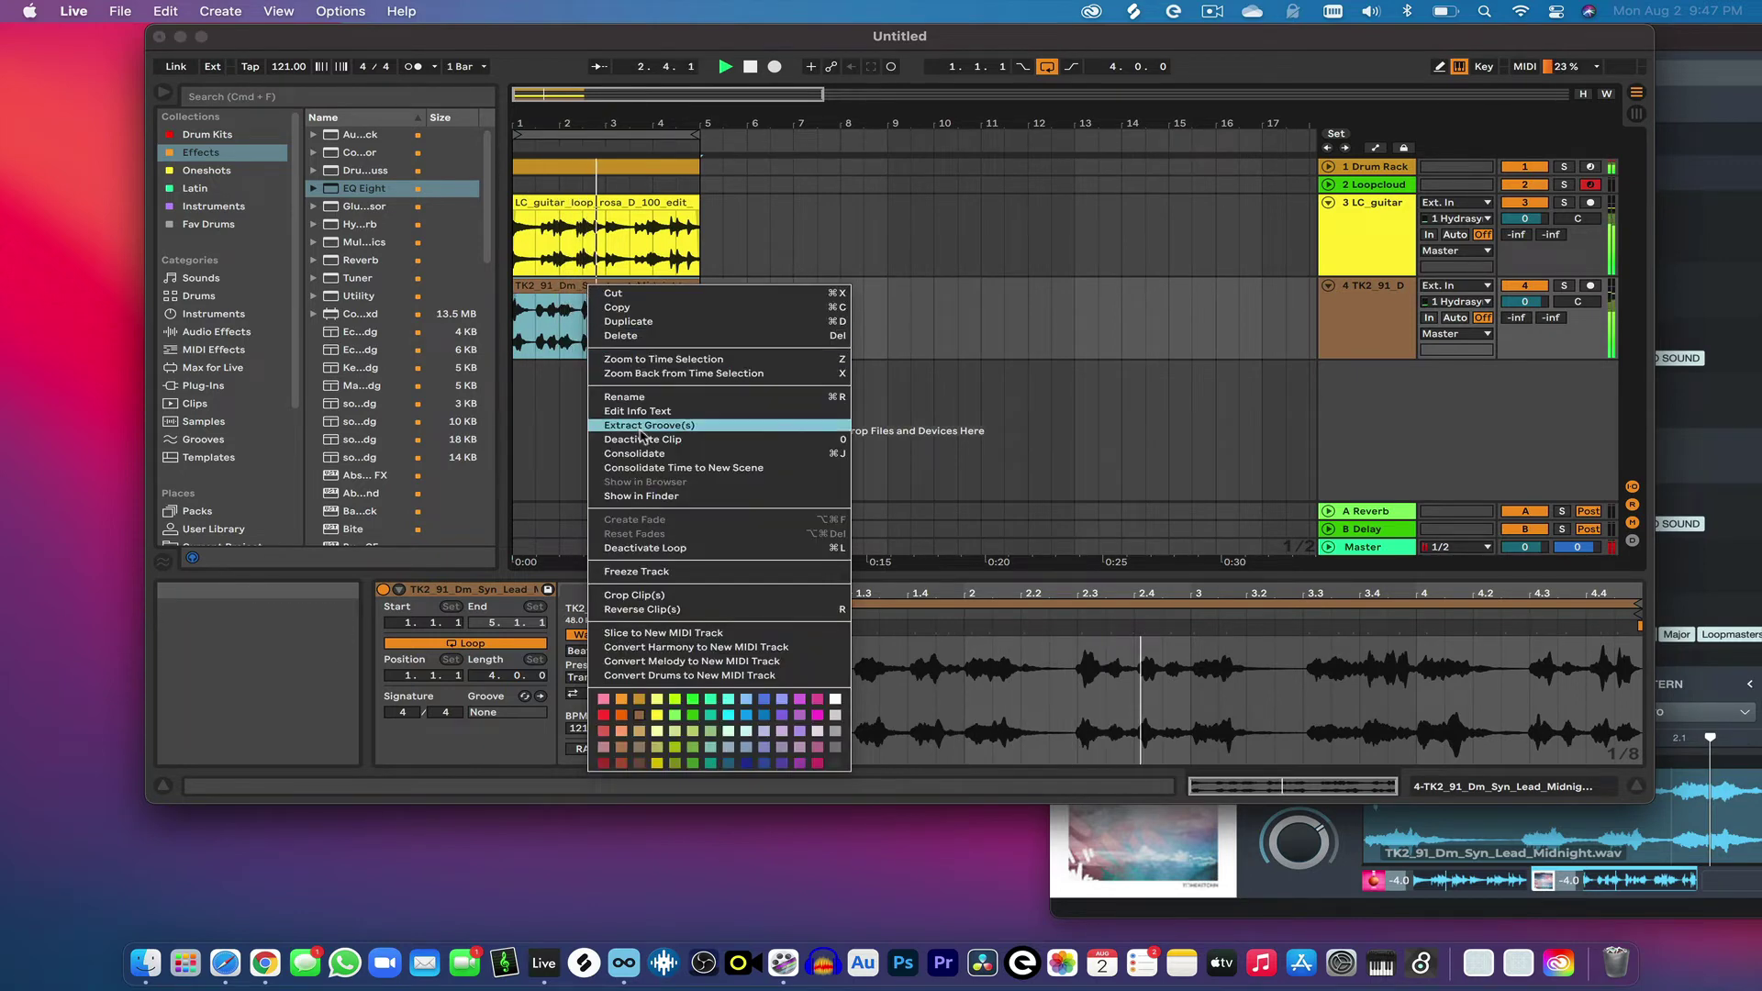
{"action": "left_click", "coordinate": [611, 650]}
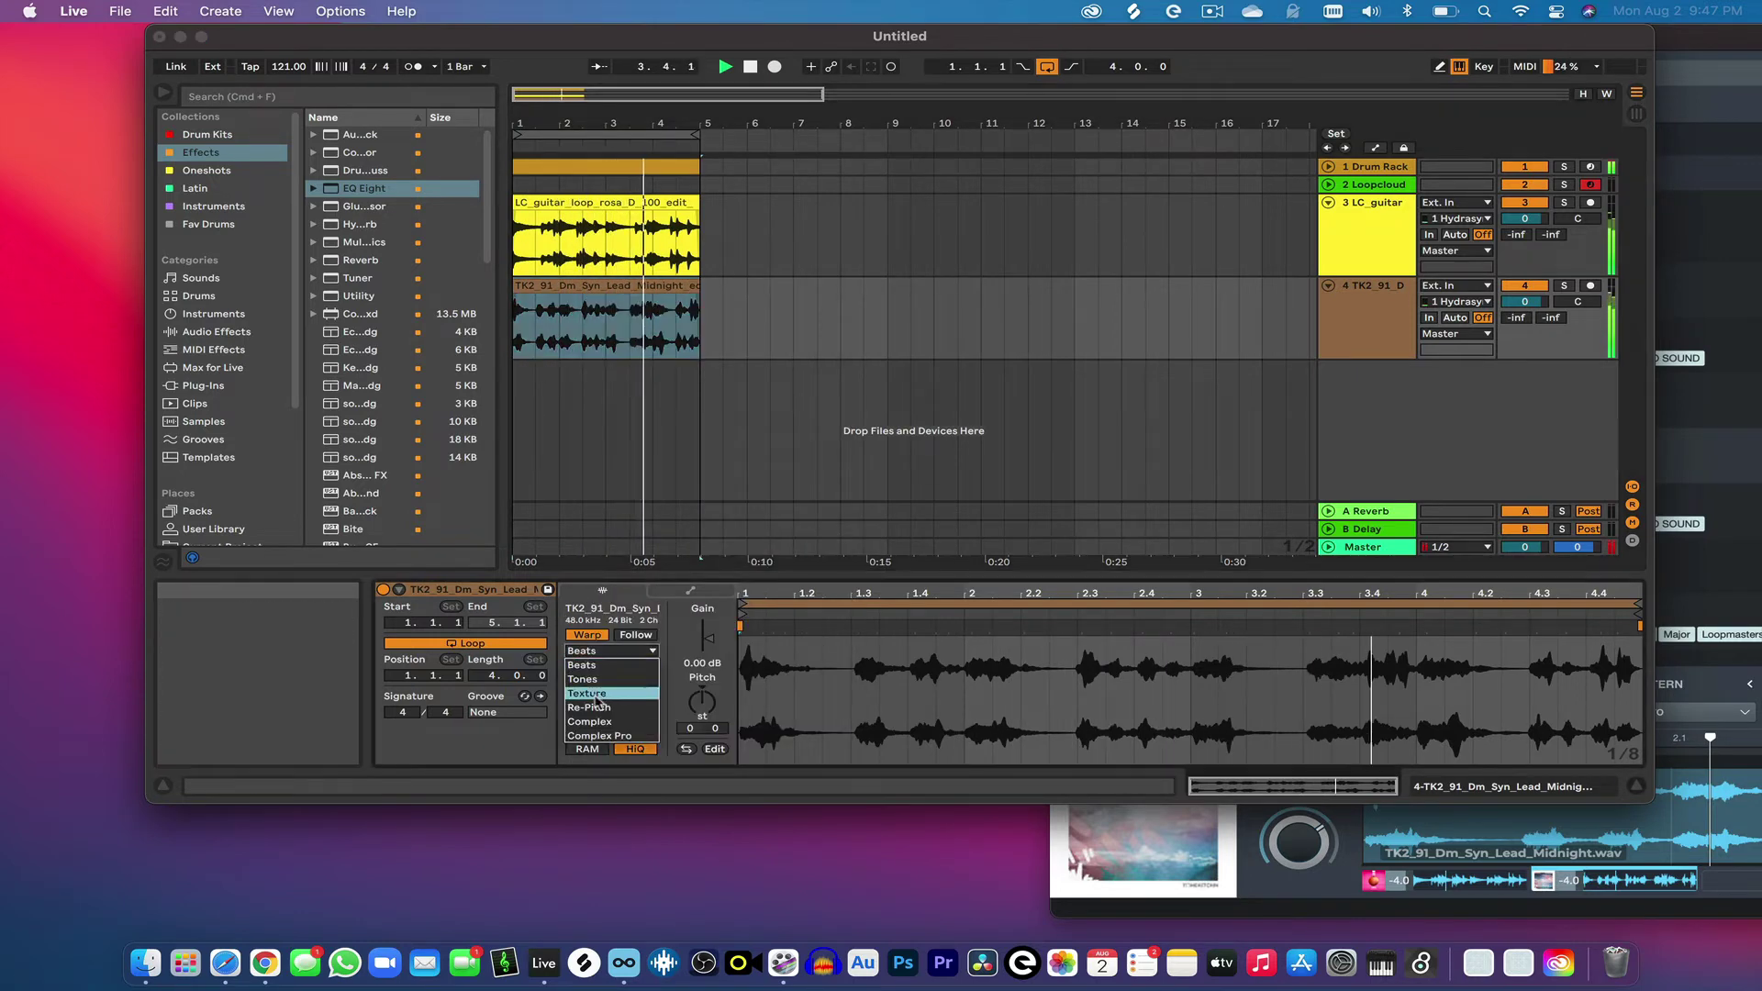
{"action": "left_click", "coordinate": [605, 725]}
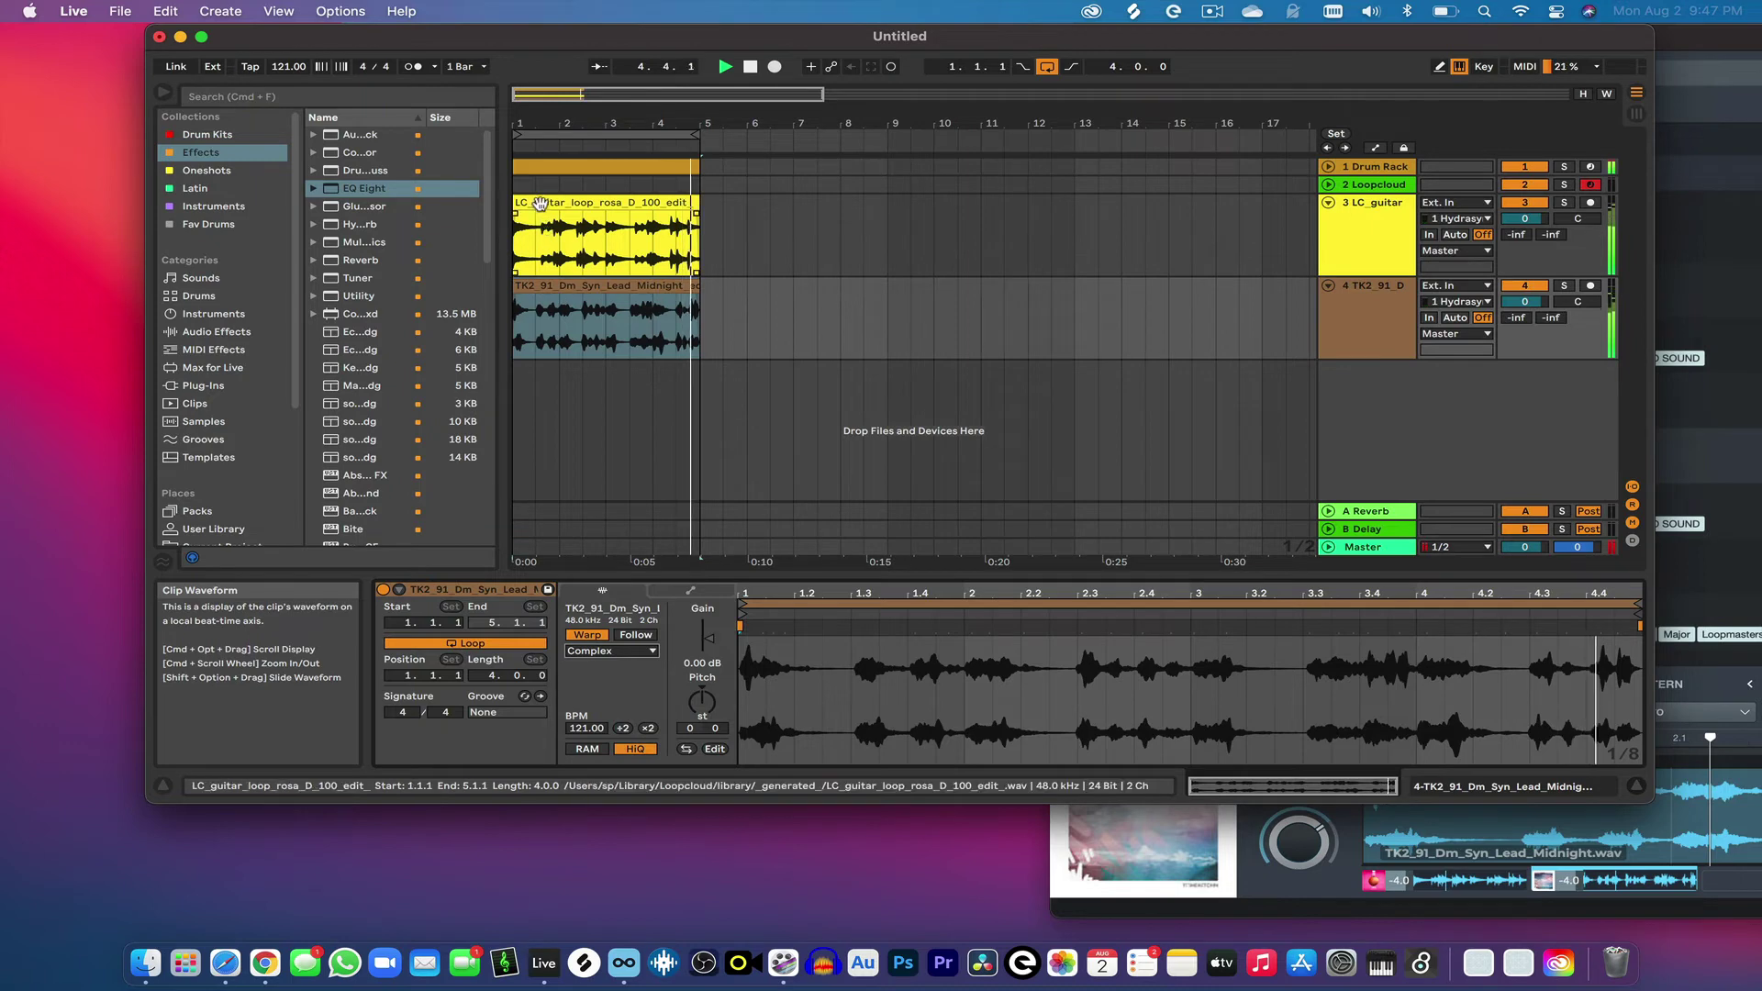
- Switch the guitar clip's warp mode to Complex and add EQ Eight to the LC_guitar track
{"action": "key", "text": "Up"}
{"action": "left_click", "coordinate": [611, 651]}
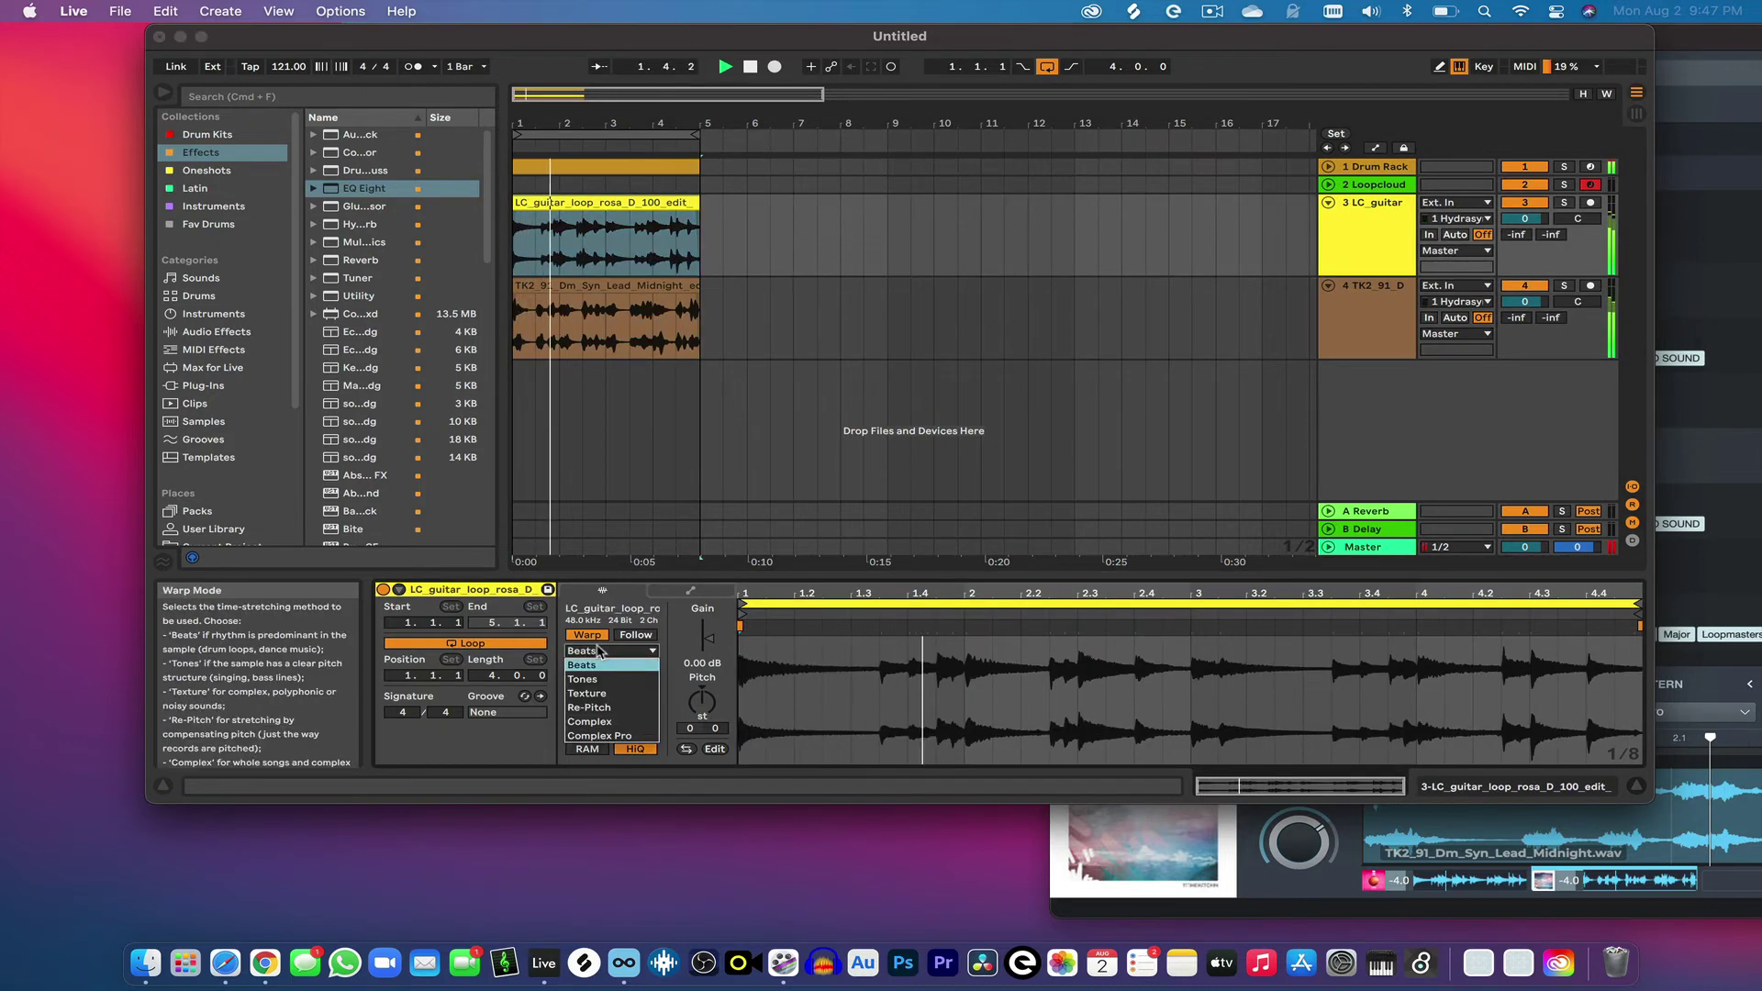
{"action": "left_click", "coordinate": [606, 725]}
{"action": "left_click_drag", "start_coordinate": [364, 188], "coordinate": [684, 266]}
- Make EQ Eight band 1 a steep low cut at 220 Hz on LC_guitar
{"action": "left_click", "coordinate": [476, 740]}
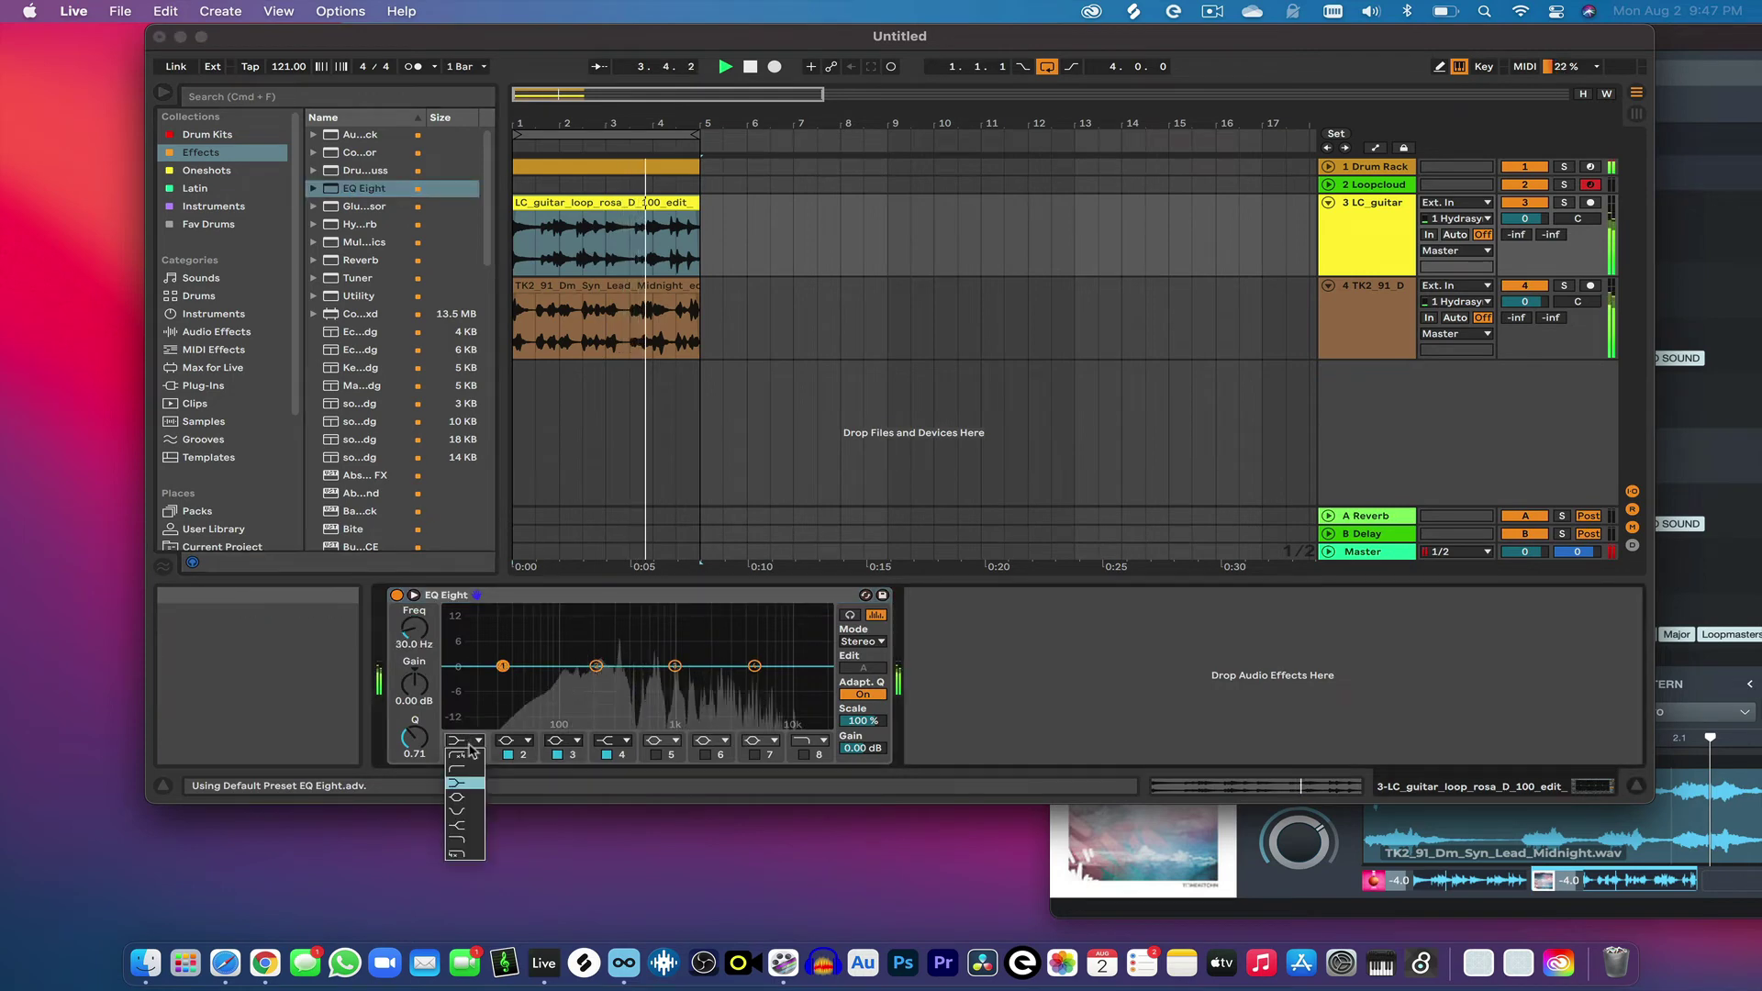
{"action": "left_click", "coordinate": [464, 714]}
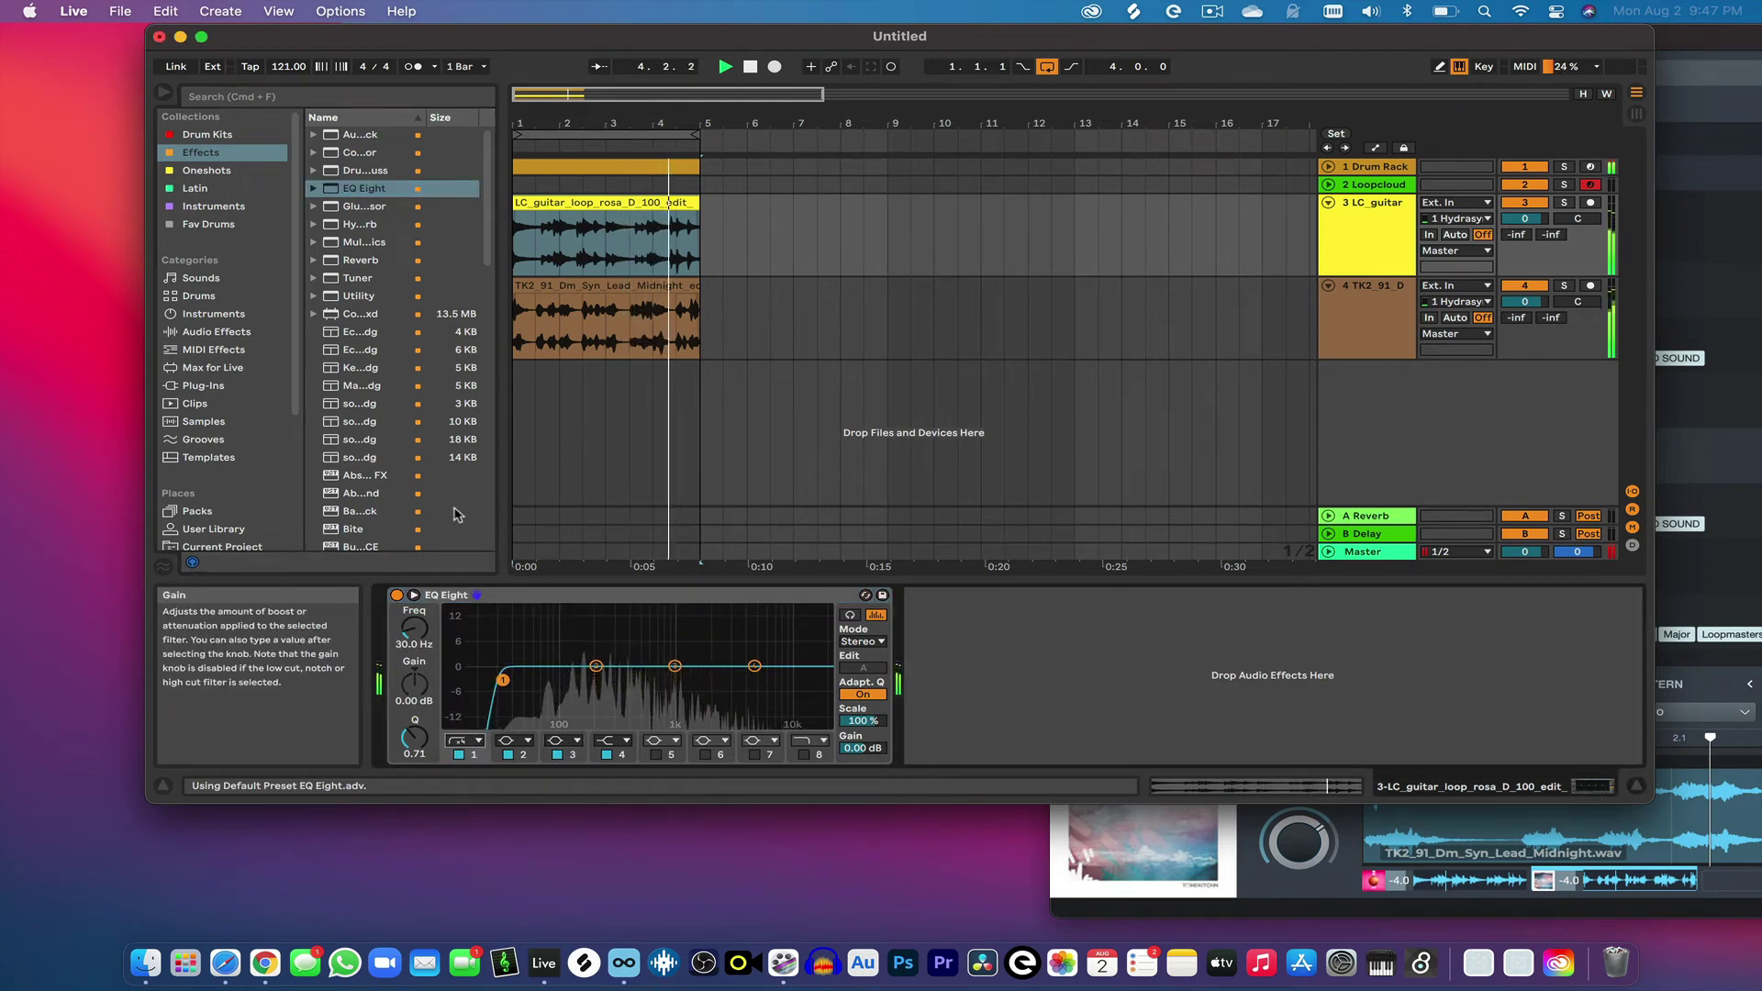
{"action": "left_click", "coordinate": [424, 644]}
{"action": "type", "text": "320"}
{"action": "key", "text": "Return"}
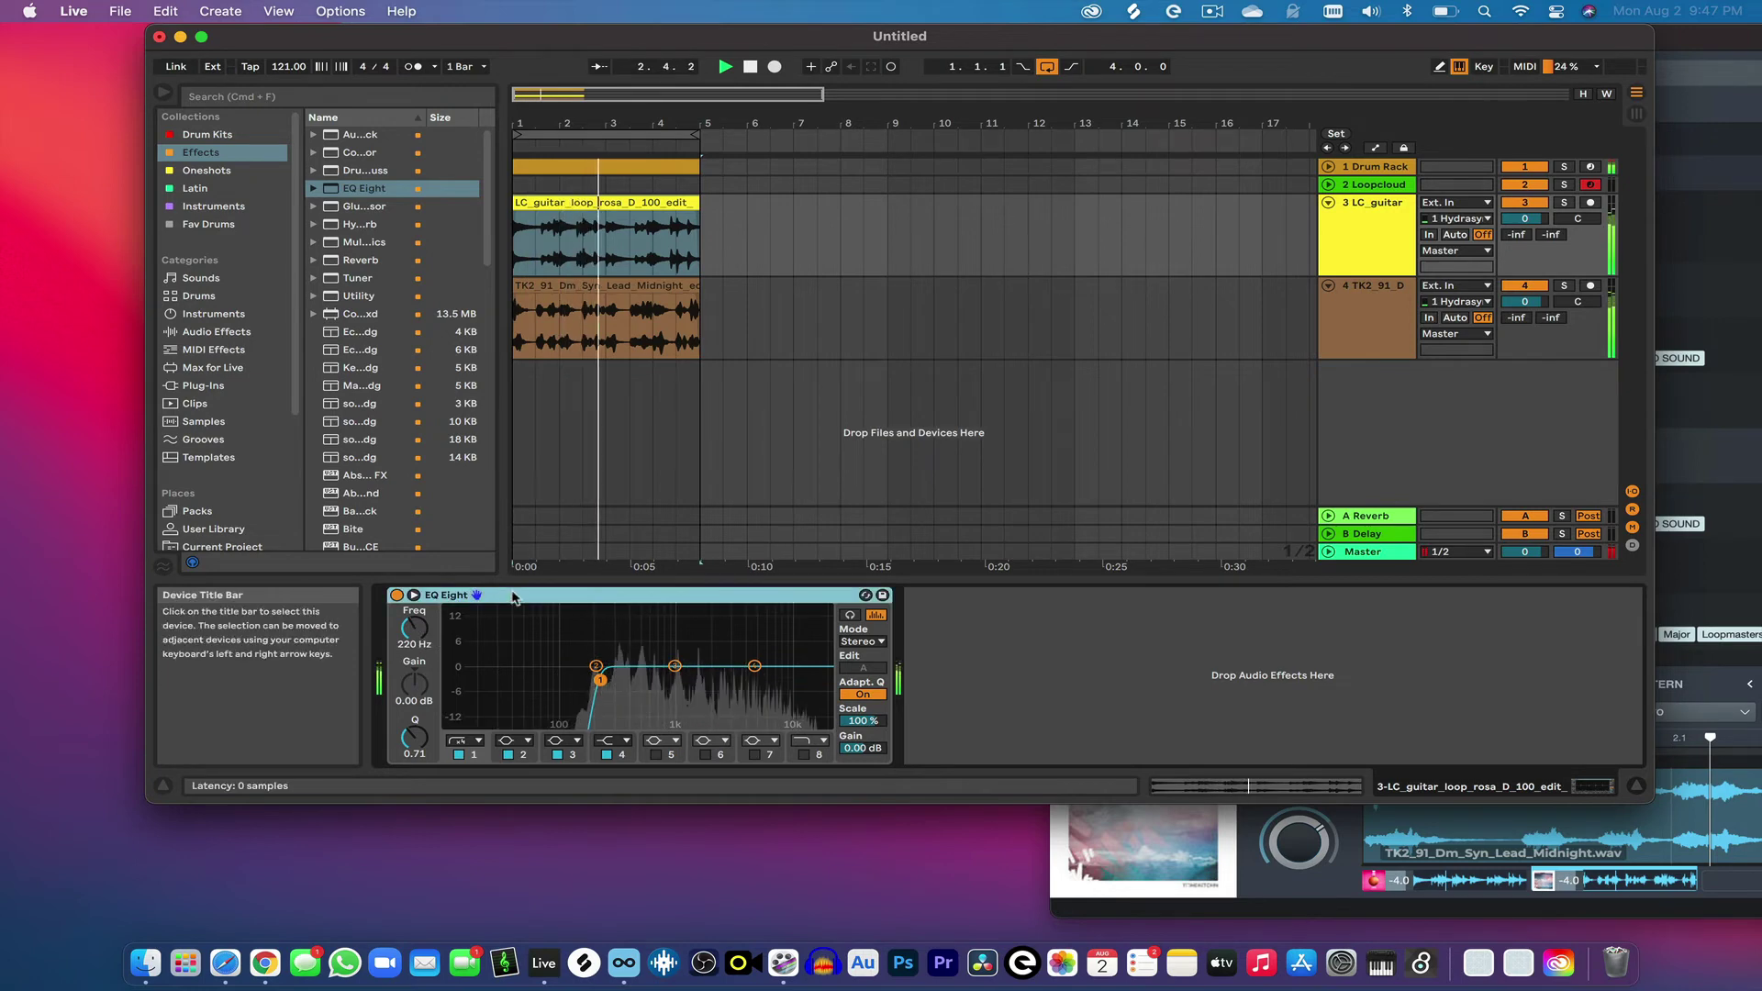
- Fold the LC_guitar and TK2_91_D tracks
{"action": "left_click", "coordinate": [1349, 344]}
{"action": "left_click", "coordinate": [1370, 259]}
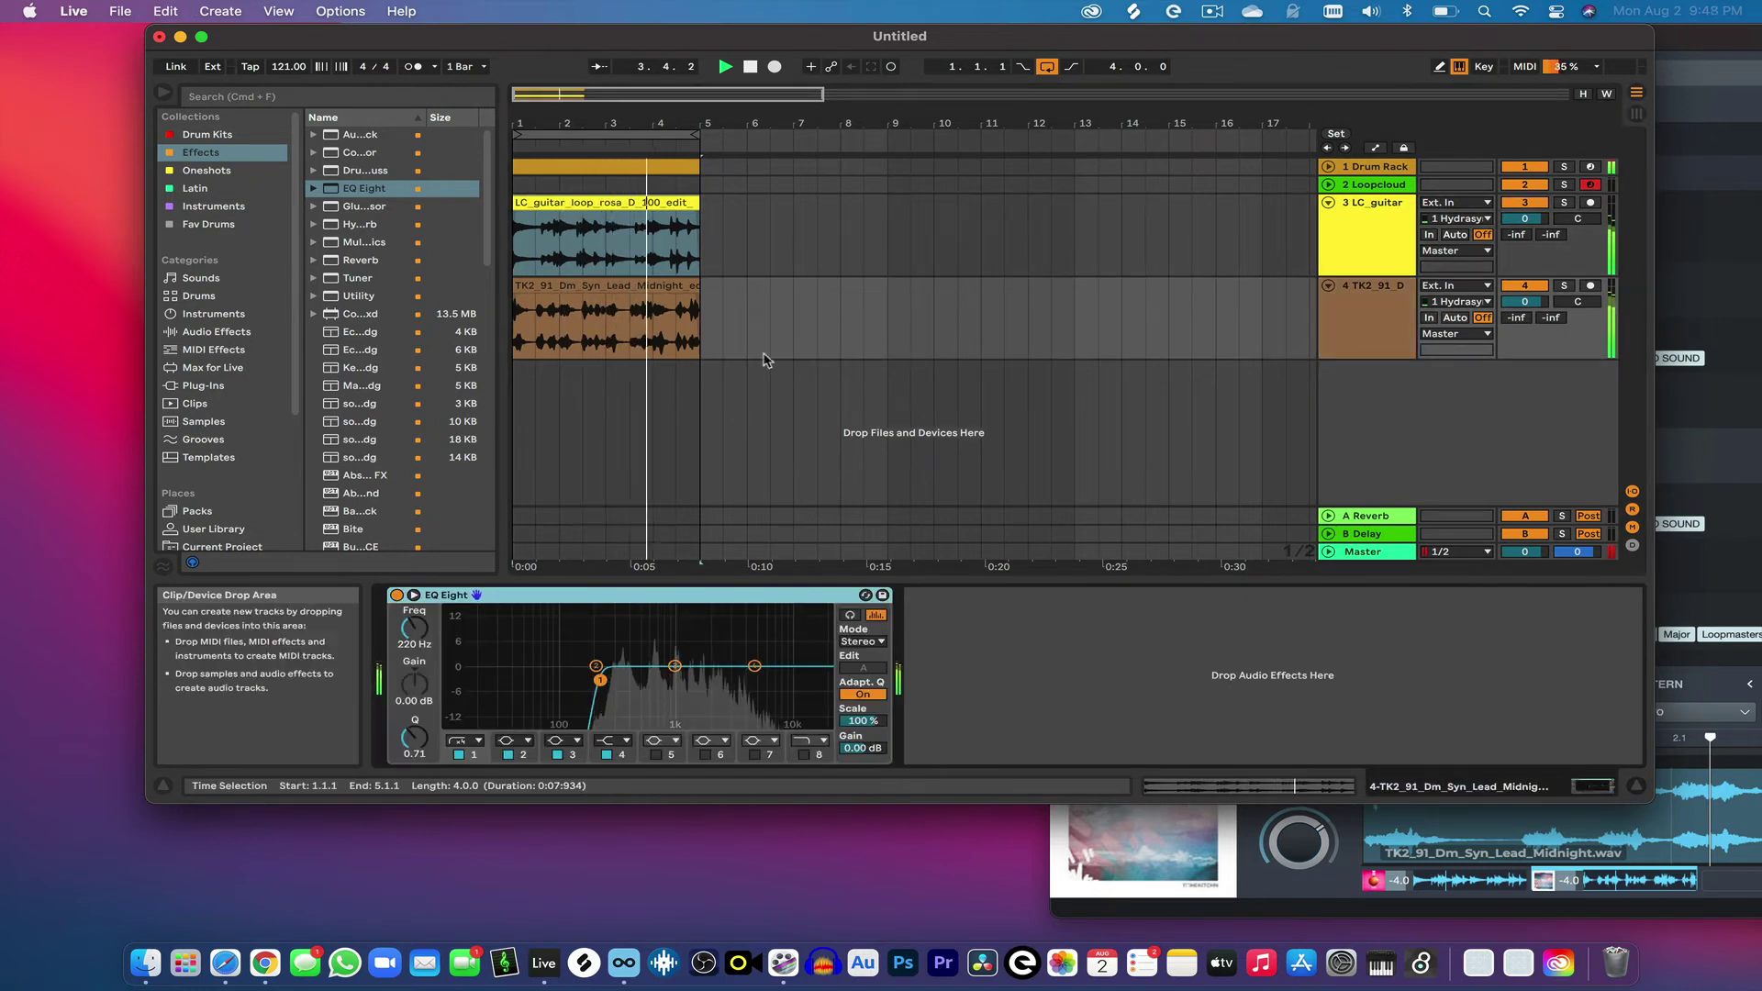
{"action": "left_click", "coordinate": [1328, 204]}
{"action": "left_click", "coordinate": [1328, 221]}
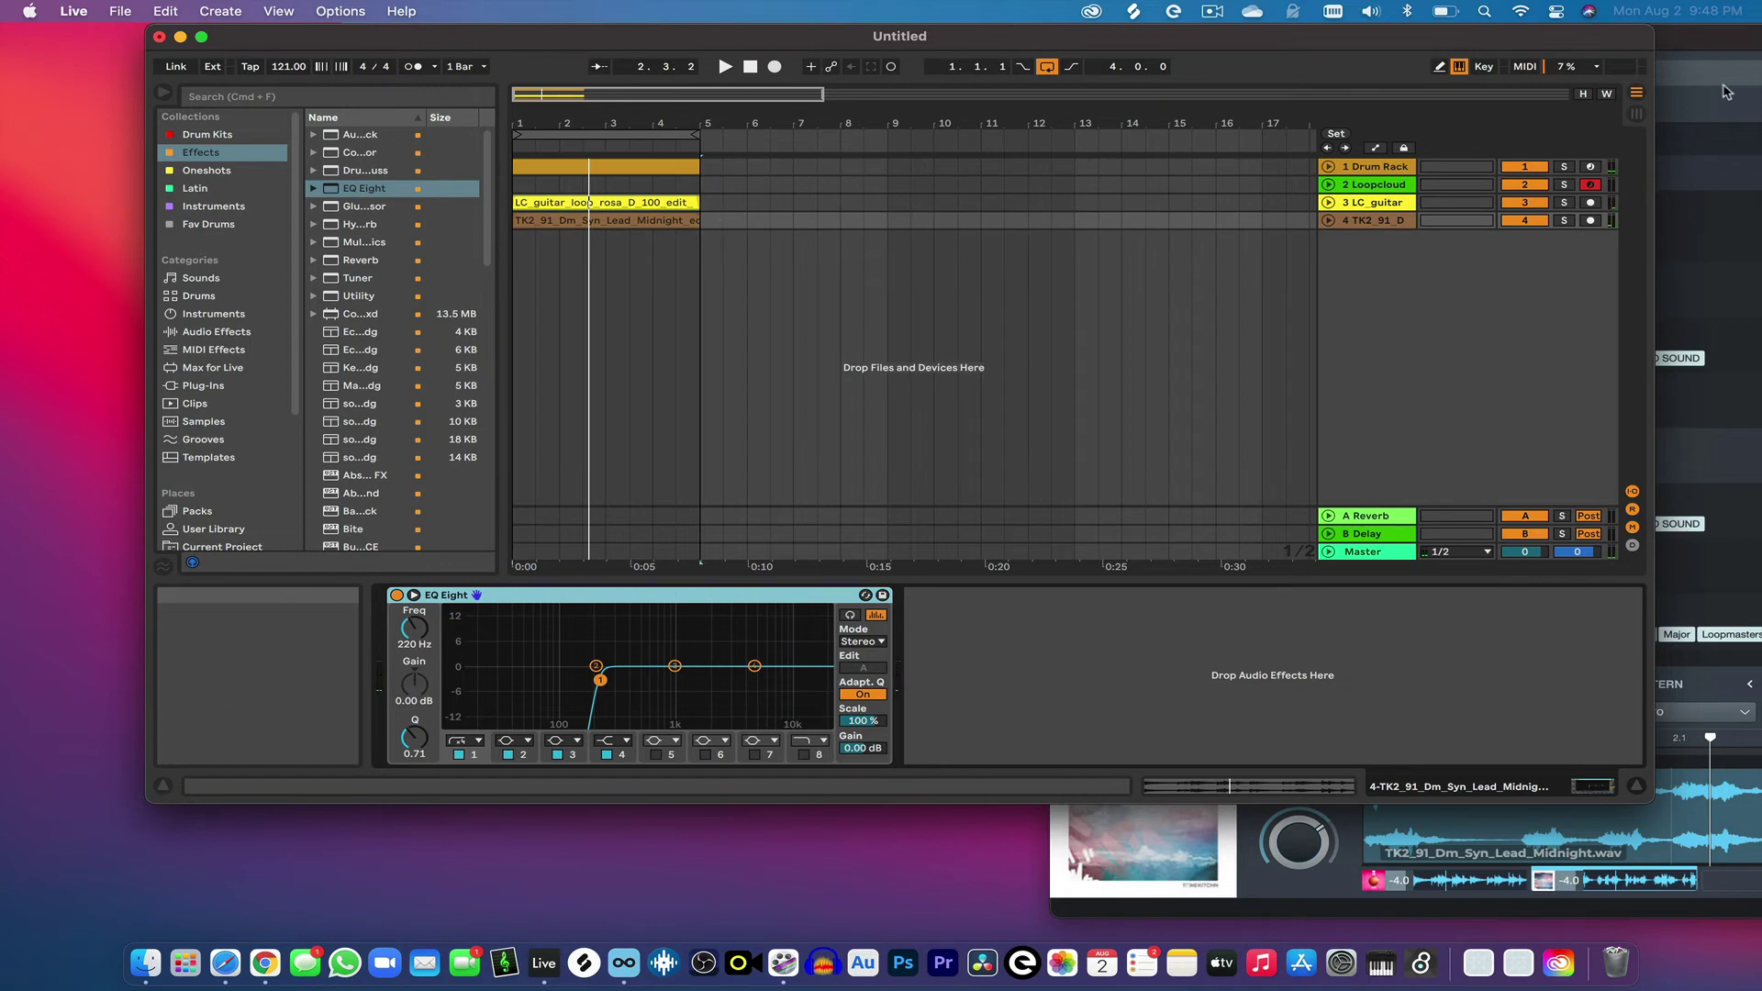
- Move the Loopcloud window left, in front of Live, showing the Midnight lead's Harmonic Matches
{"action": "left_click_drag", "start_coordinate": [1698, 39], "coordinate": [731, 40]}
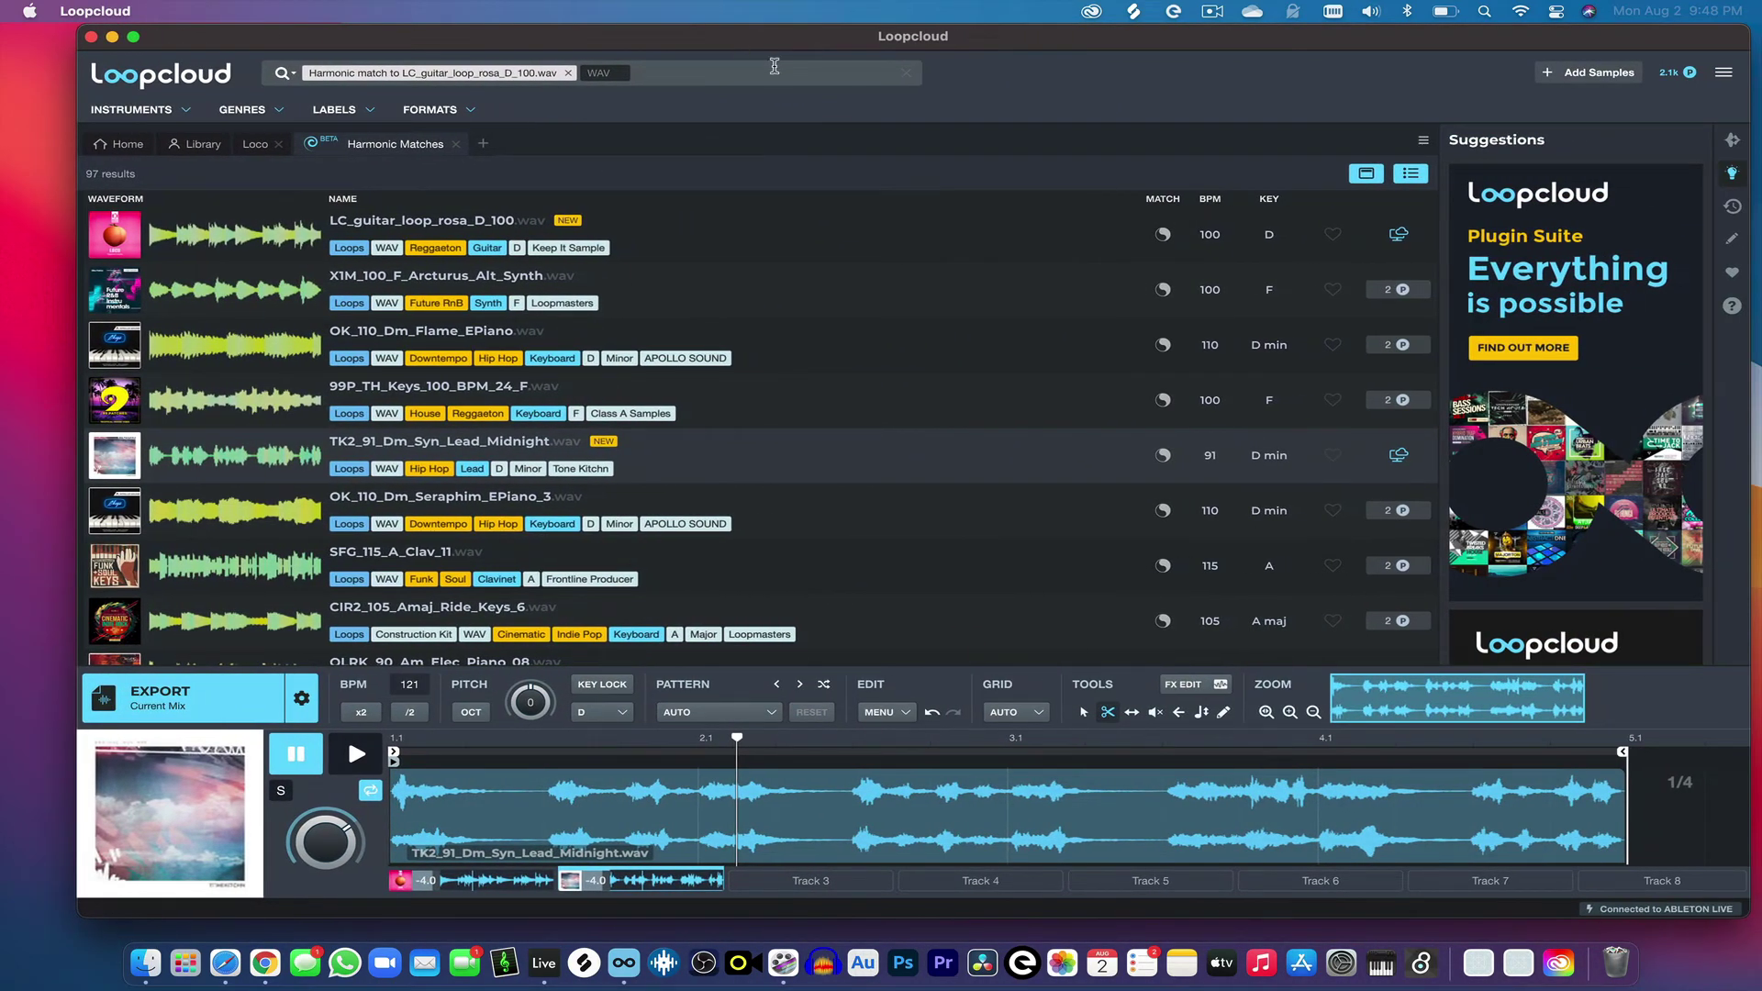